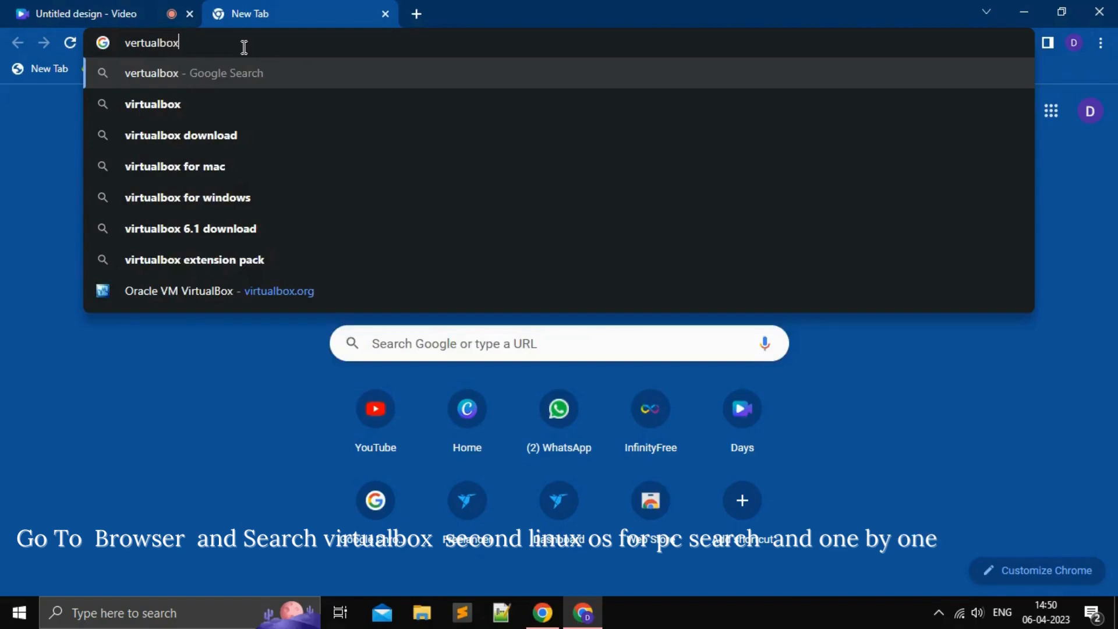
# Step: Search for VirtualBox and start the VirtualBox 7.0 Windows hosts installer download from virtualbox.org
pyautogui.click(214, 94)
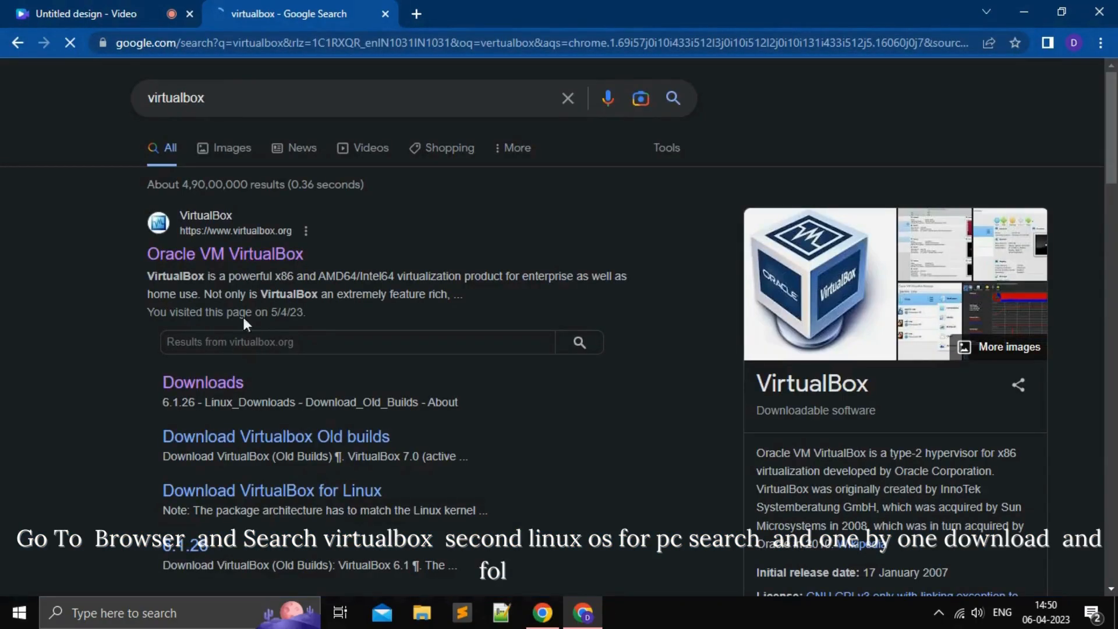
pyautogui.click(246, 255)
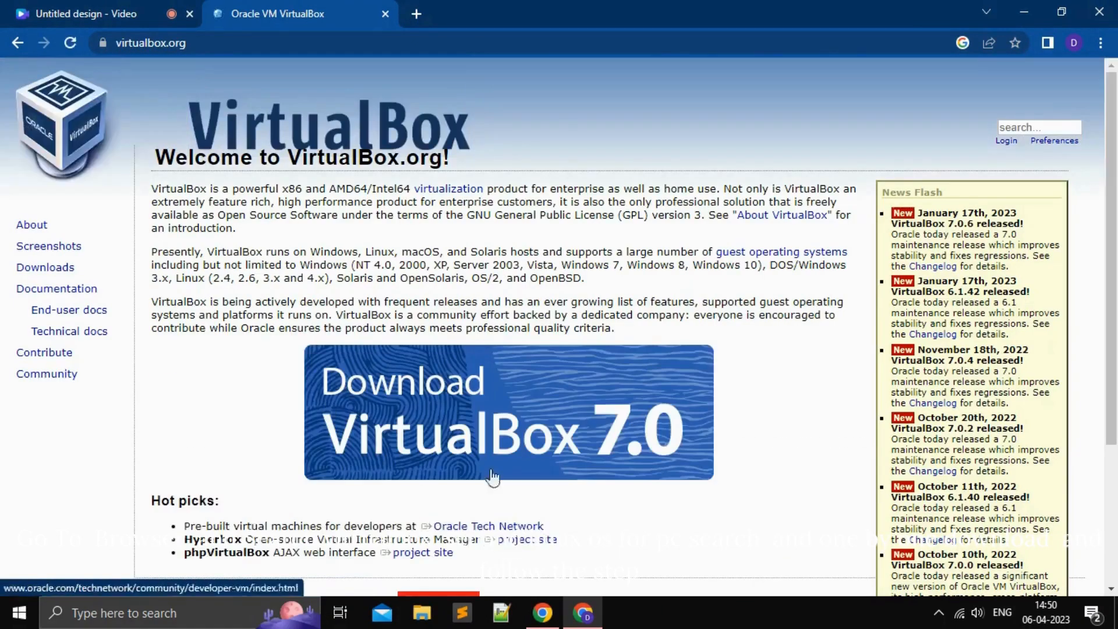
pyautogui.scroll(-1, 489, 524)
pyautogui.click(435, 350)
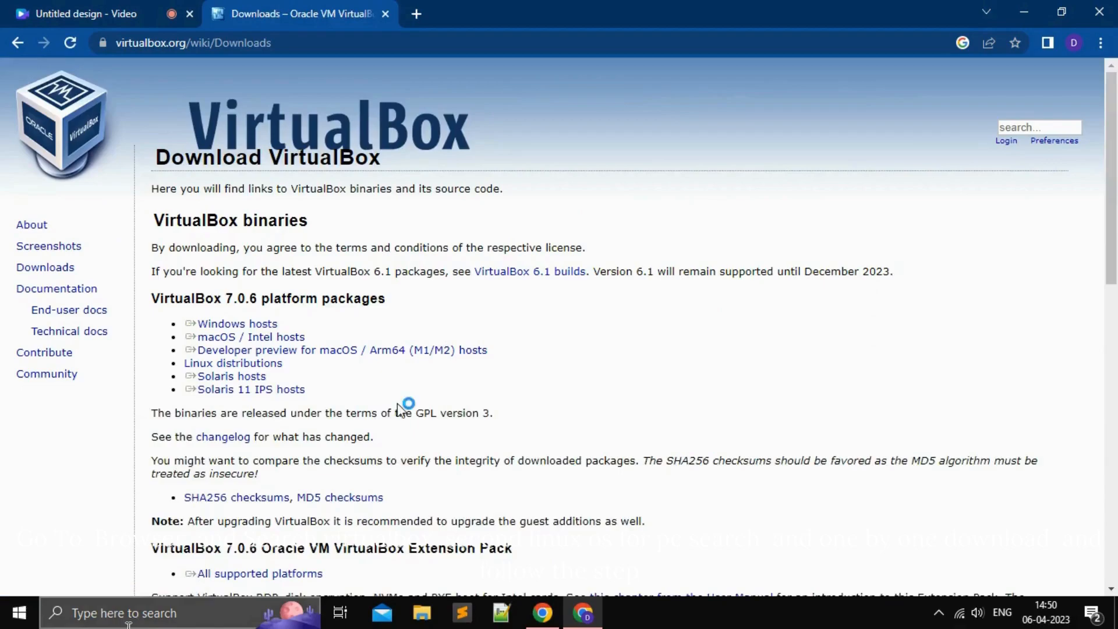
pyautogui.click(237, 330)
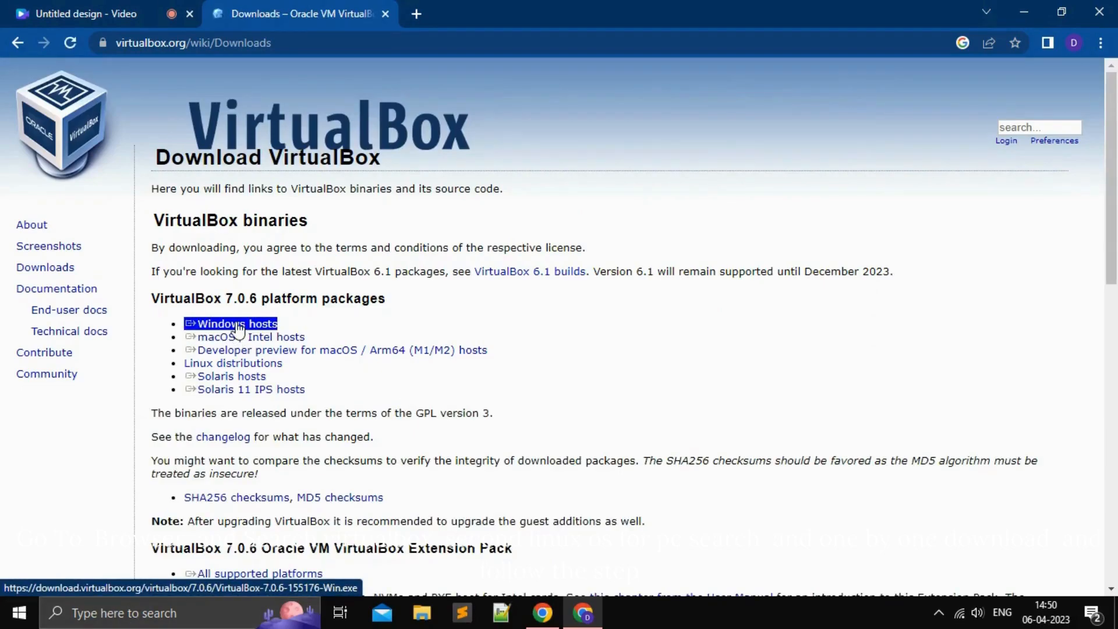
# Step: Cancel the VirtualBox installer download and open a new browser tab
pyautogui.click(173, 573)
pyautogui.click(145, 556)
pyautogui.click(417, 14)
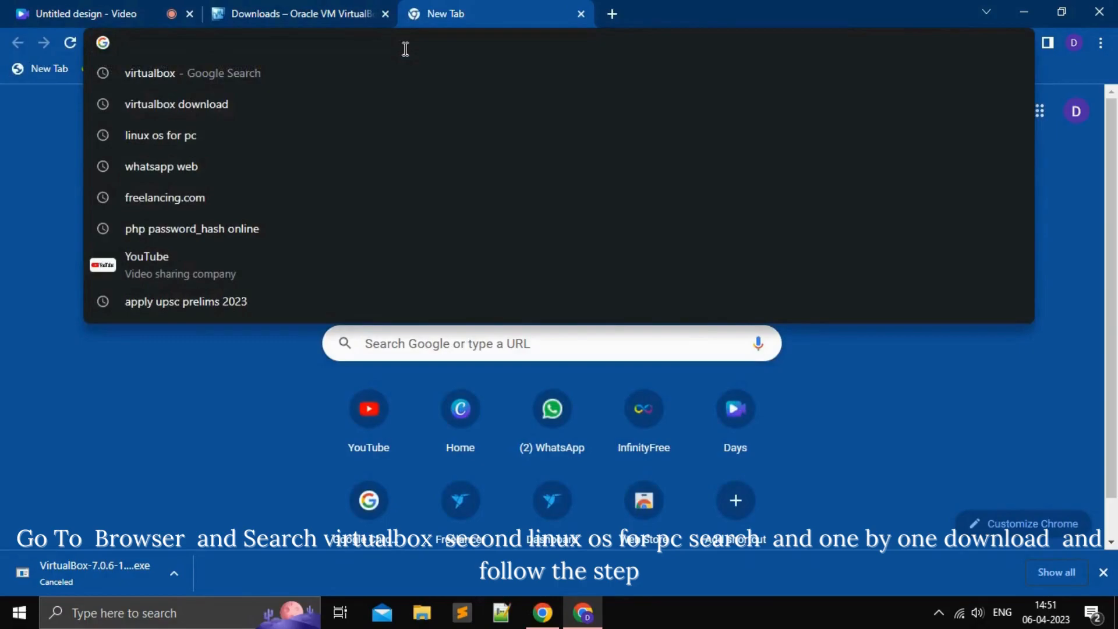
# Step: Search Google for 'linux os for pc' and open the Ubuntu Desktop page
pyautogui.write('linux')
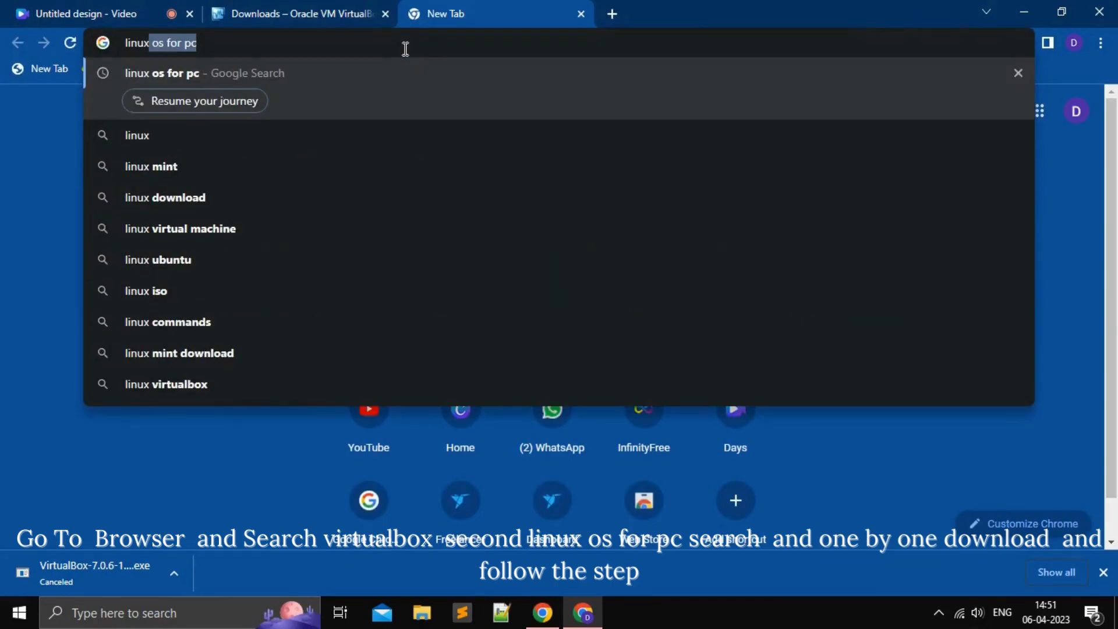
pyautogui.write(' os for')
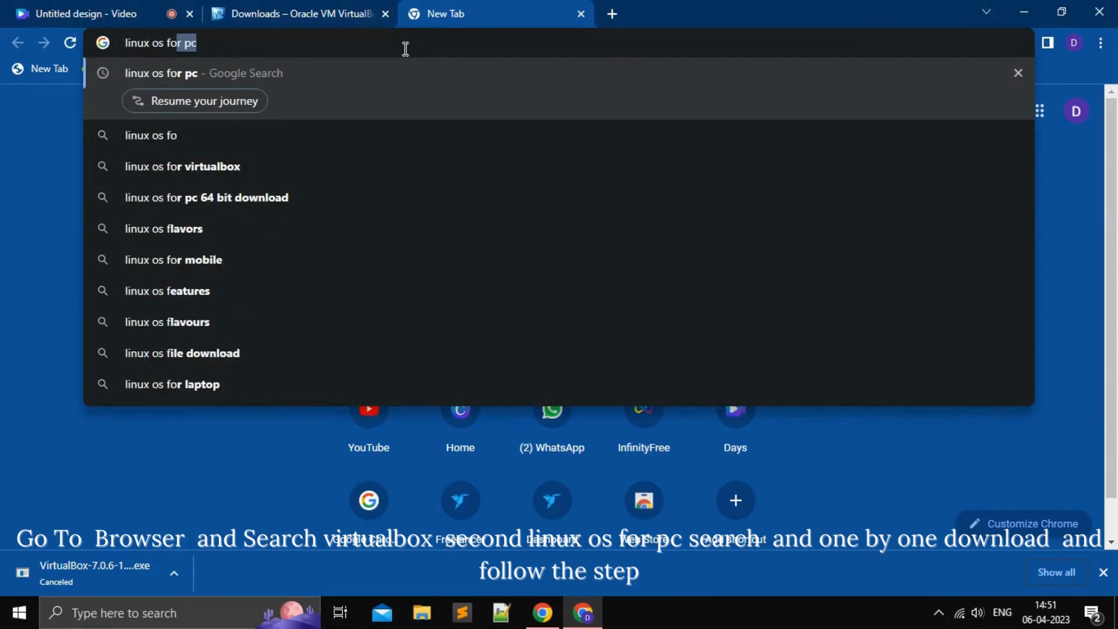
pyautogui.press('Return')
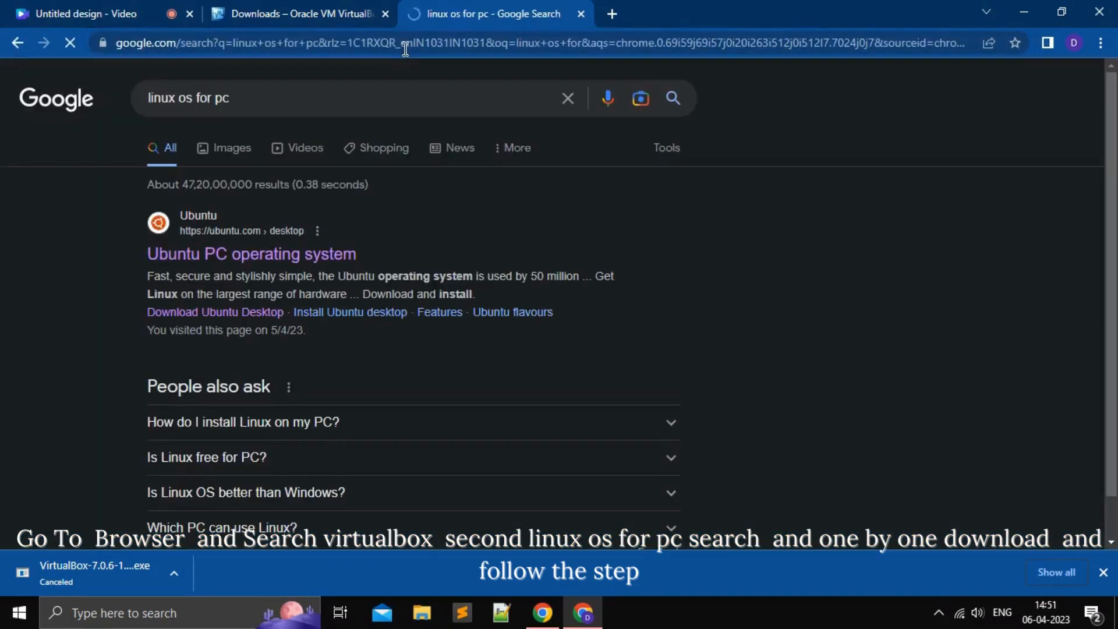
pyautogui.click(282, 254)
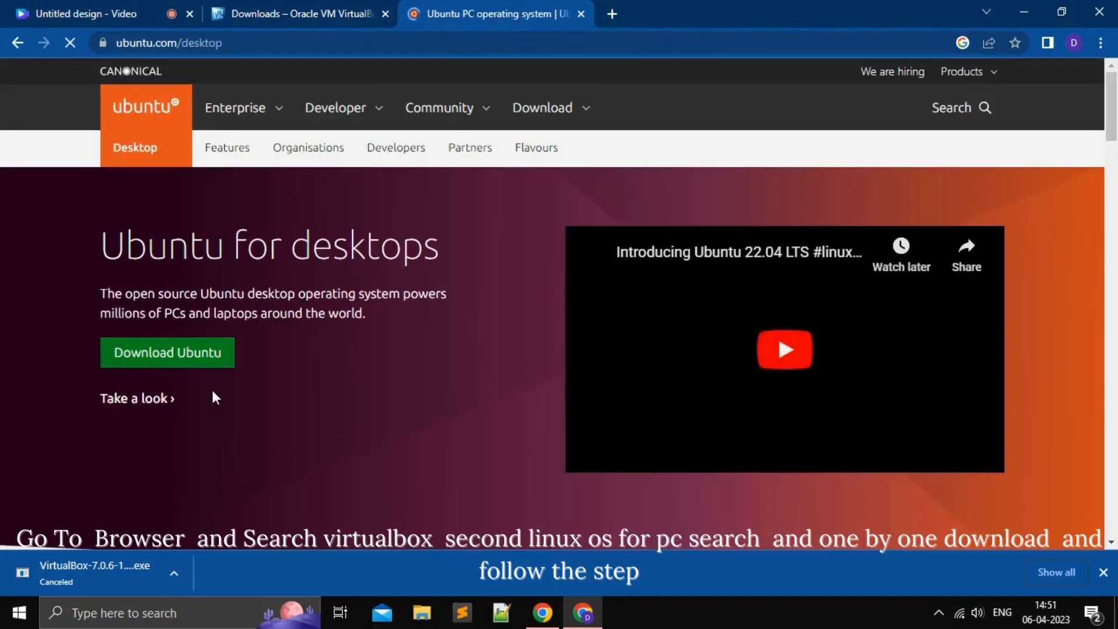
# Step: Start the Ubuntu Desktop 22.04.2 LTS download from the Ubuntu download page
pyautogui.scroll(-15, 522, 386)
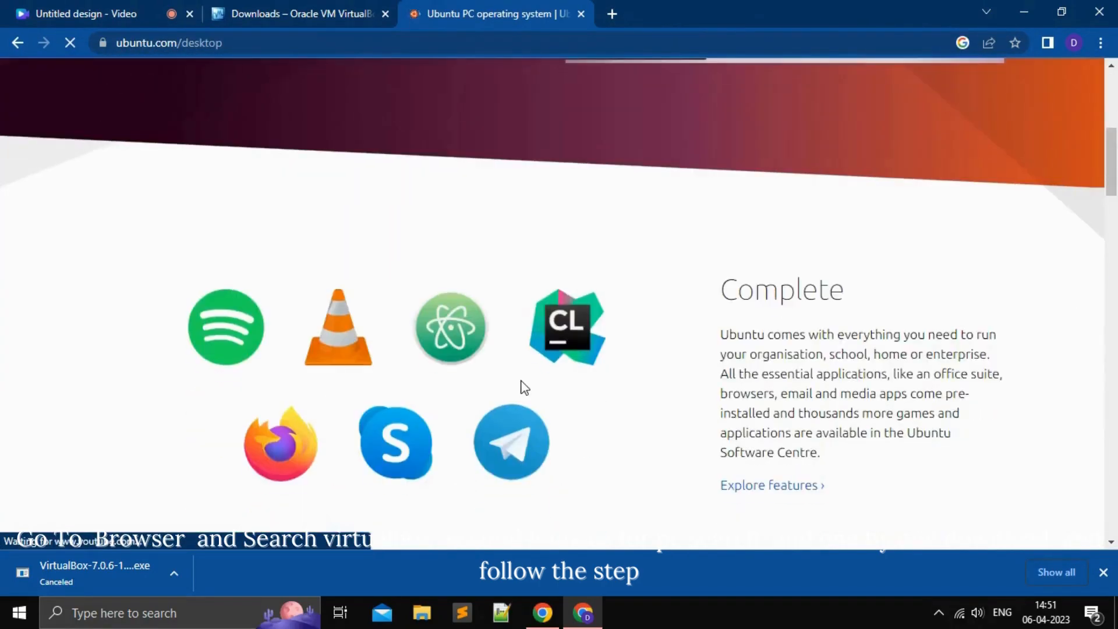
pyautogui.scroll(15, 524, 388)
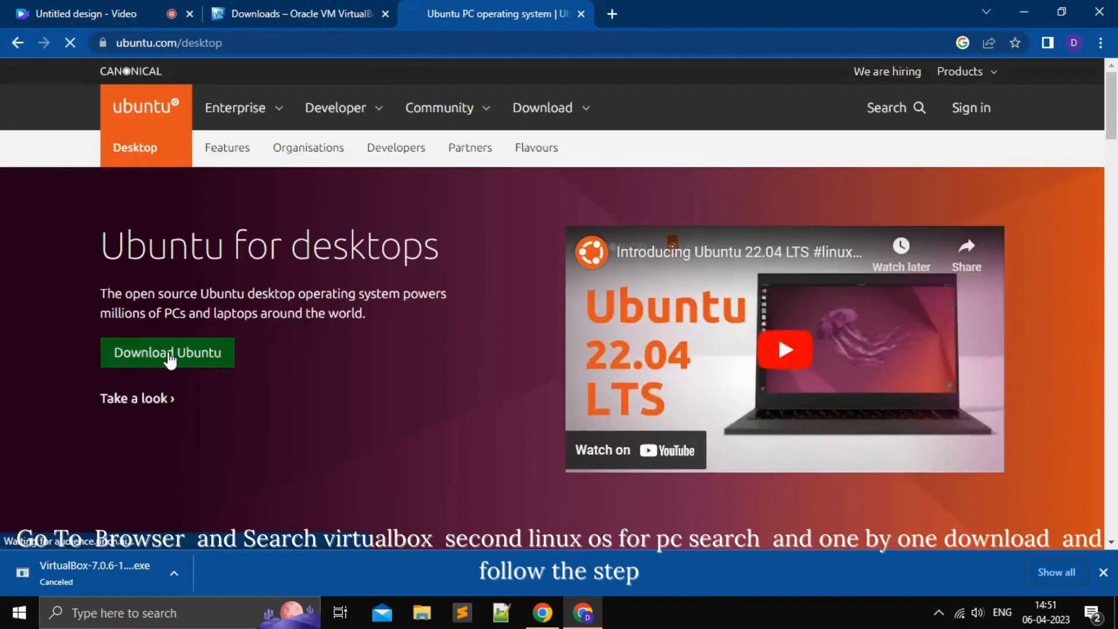
pyautogui.click(169, 354)
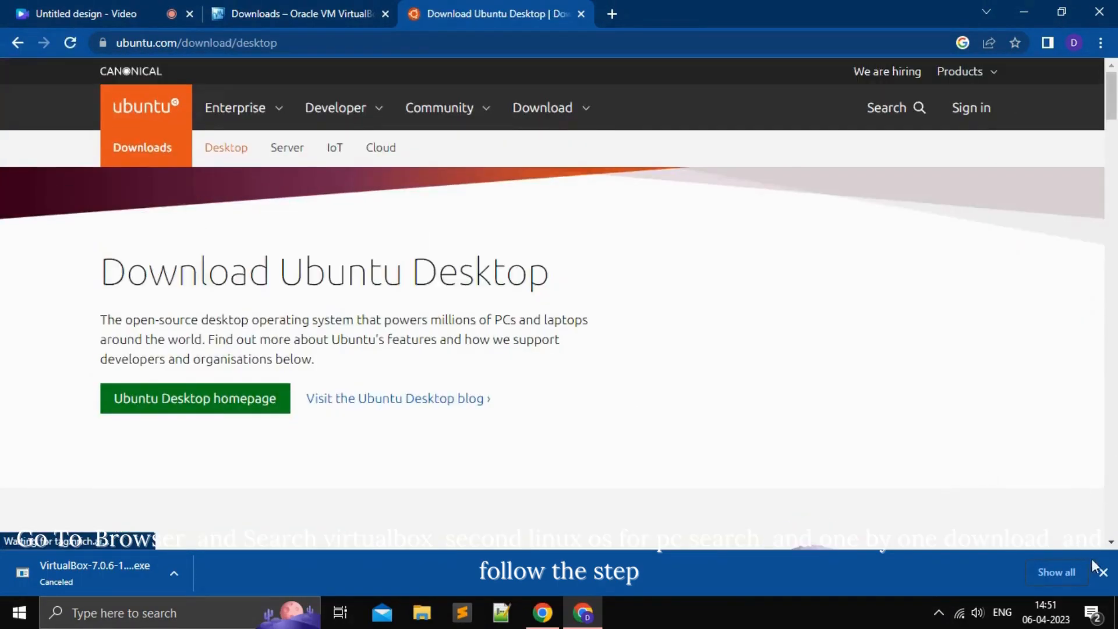
pyautogui.click(1103, 571)
pyautogui.scroll(-5, 267, 379)
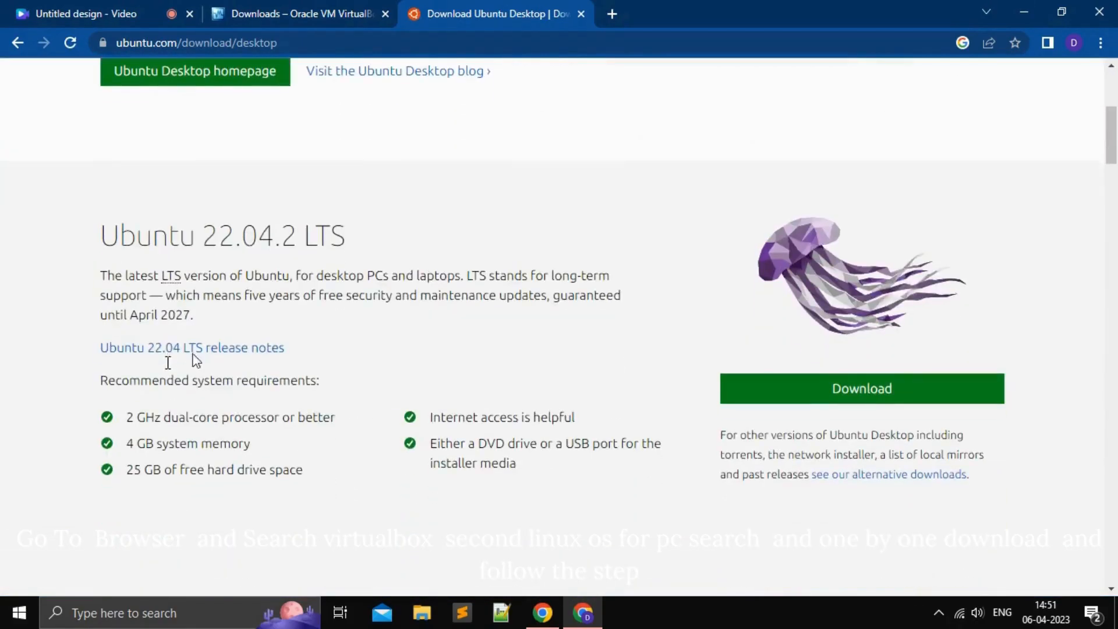
pyautogui.click(865, 396)
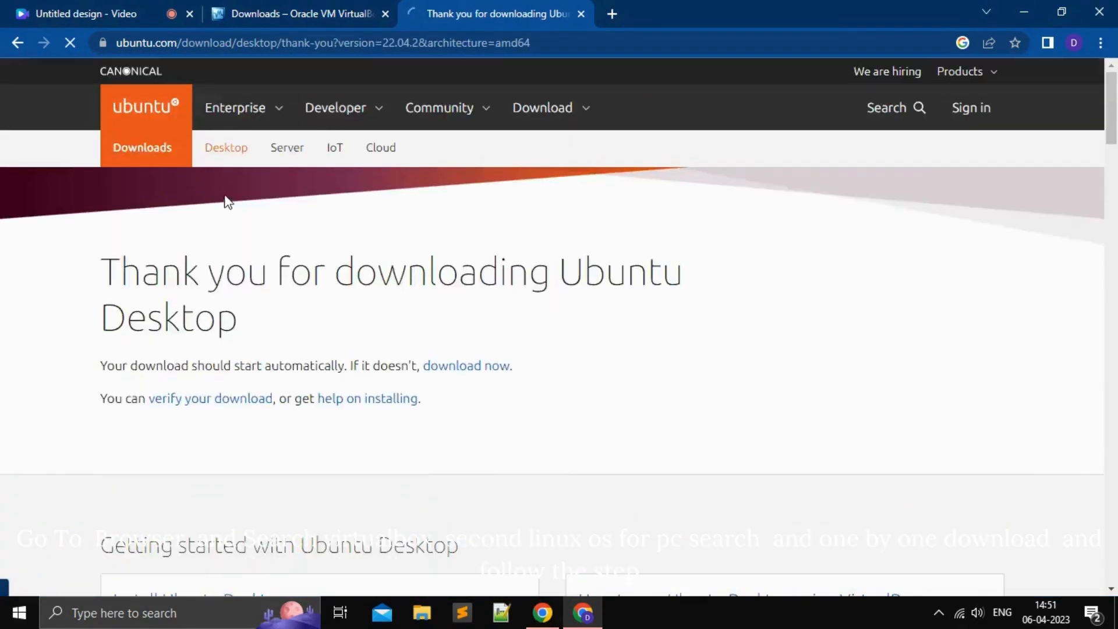
pyautogui.scroll(-4, 546, 354)
pyautogui.scroll(4, 352, 339)
# Step: Restart the Ubuntu download manually, then launch the VirtualBox 7.0.6 installer with default features
pyautogui.click(472, 371)
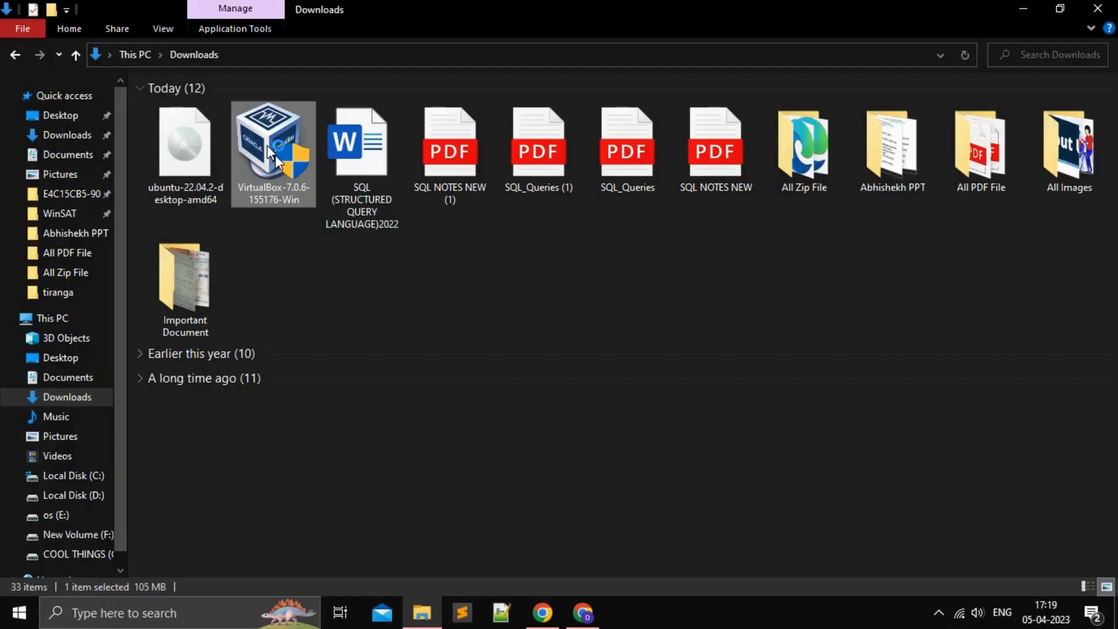
pyautogui.doubleClick(275, 155)
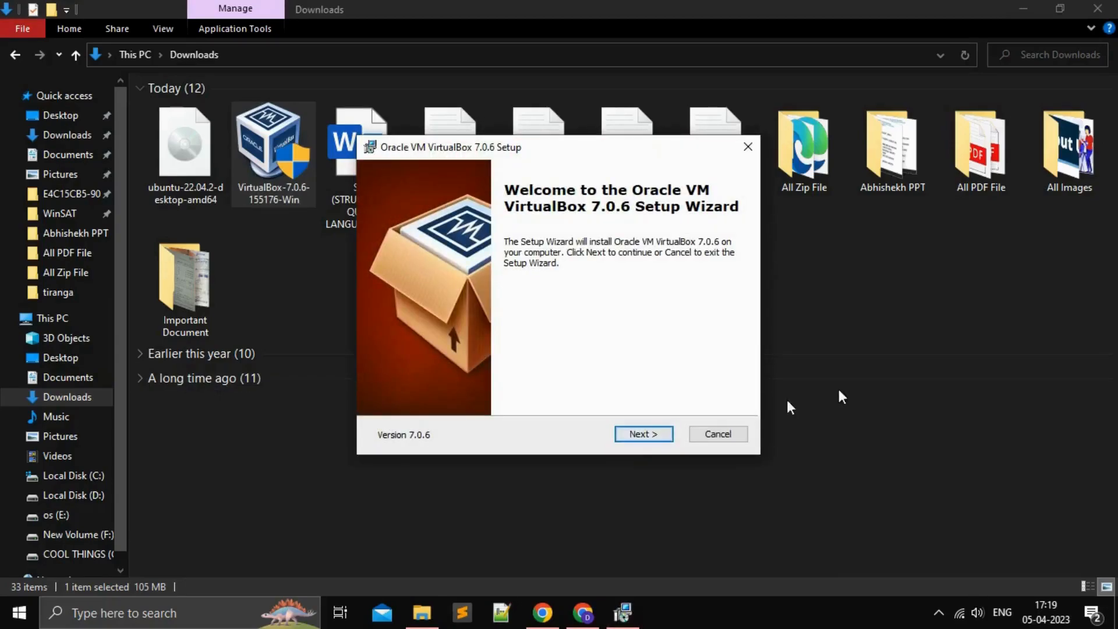
pyautogui.click(636, 437)
pyautogui.click(640, 436)
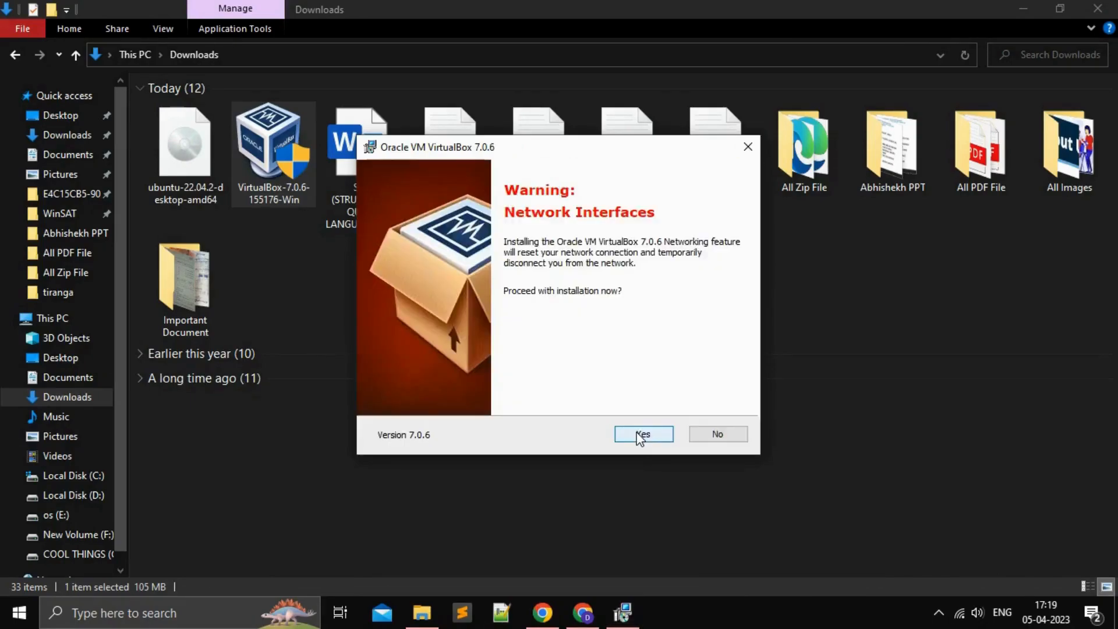
# Step: Accept the network reset and Python warnings, install VirtualBox, and finish with it launching
pyautogui.click(640, 437)
pyautogui.click(640, 437)
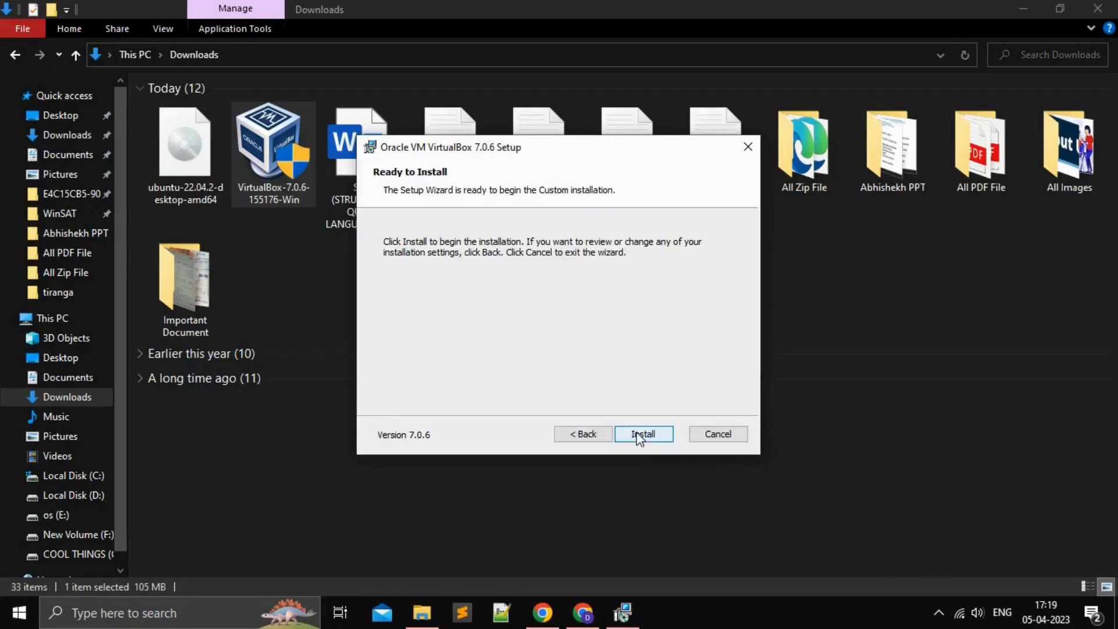
pyautogui.click(639, 436)
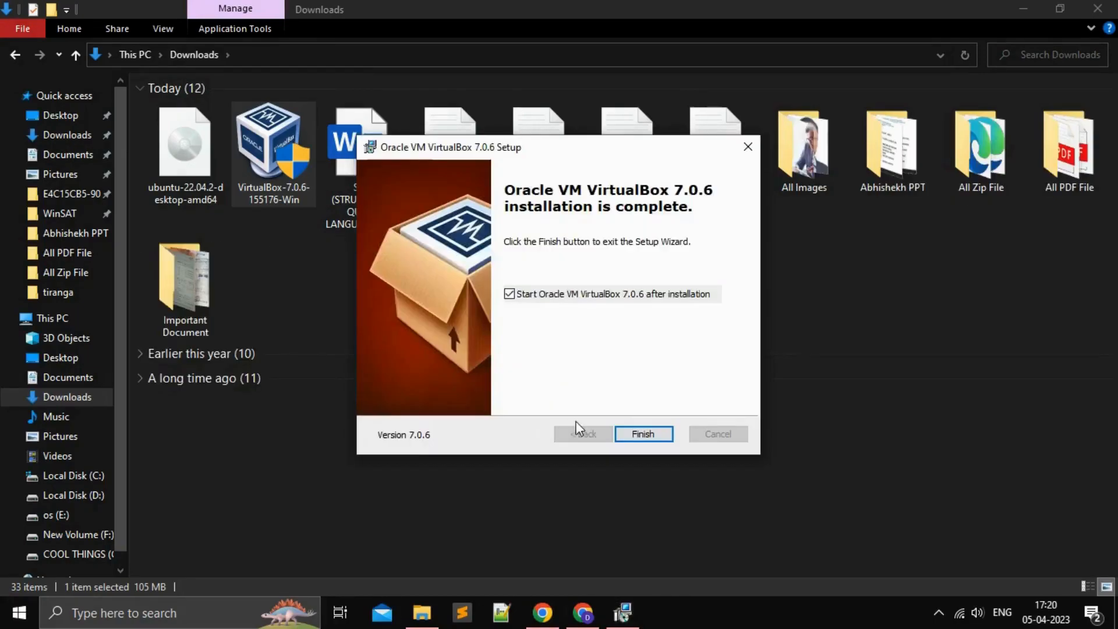
pyautogui.click(643, 433)
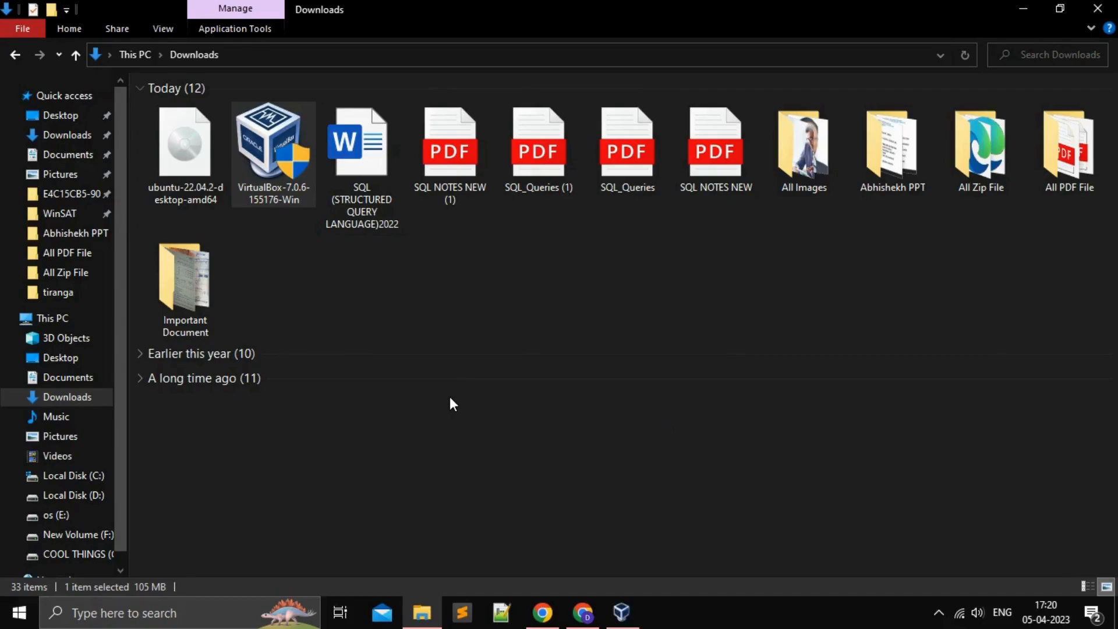
# Step: Bring VirtualBox Manager to the front, maximize it, and begin a new virtual machine
pyautogui.click(626, 614)
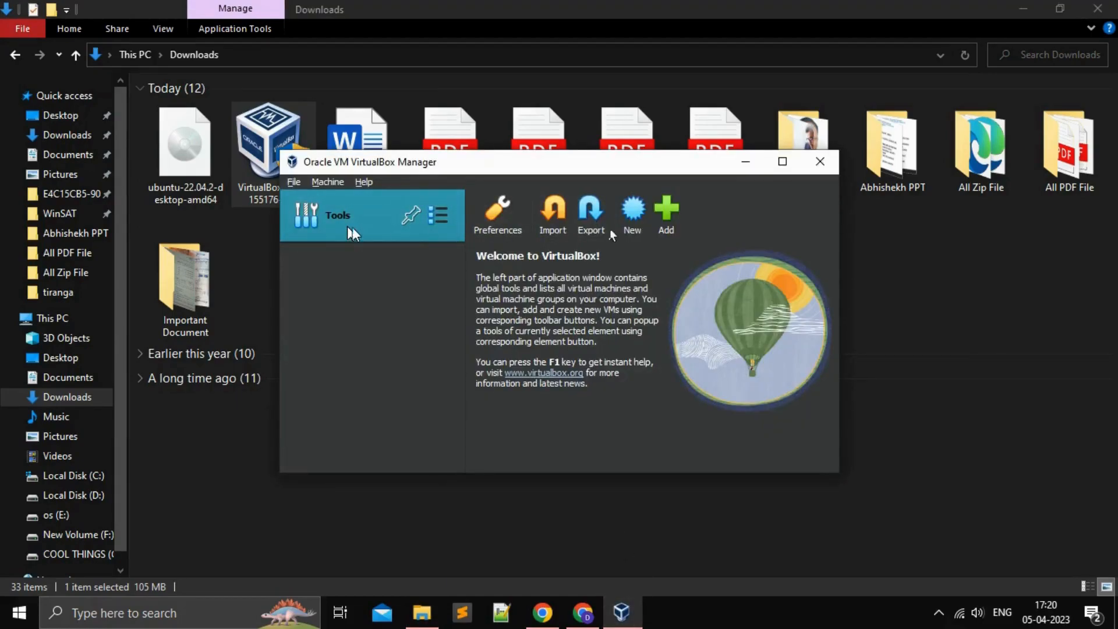
pyautogui.click(786, 162)
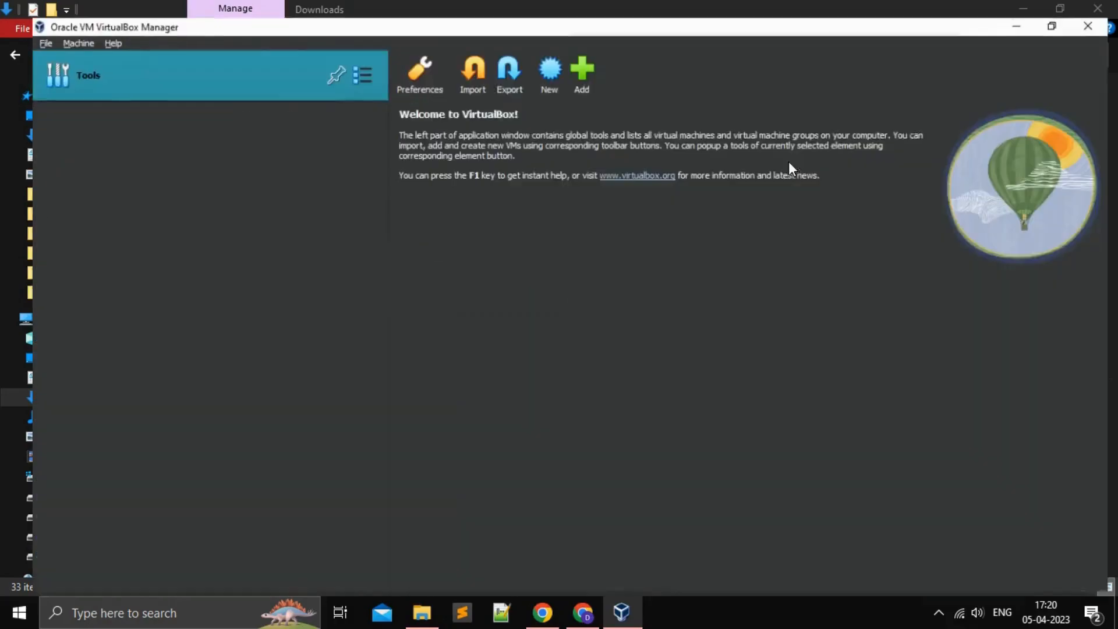
pyautogui.click(538, 58)
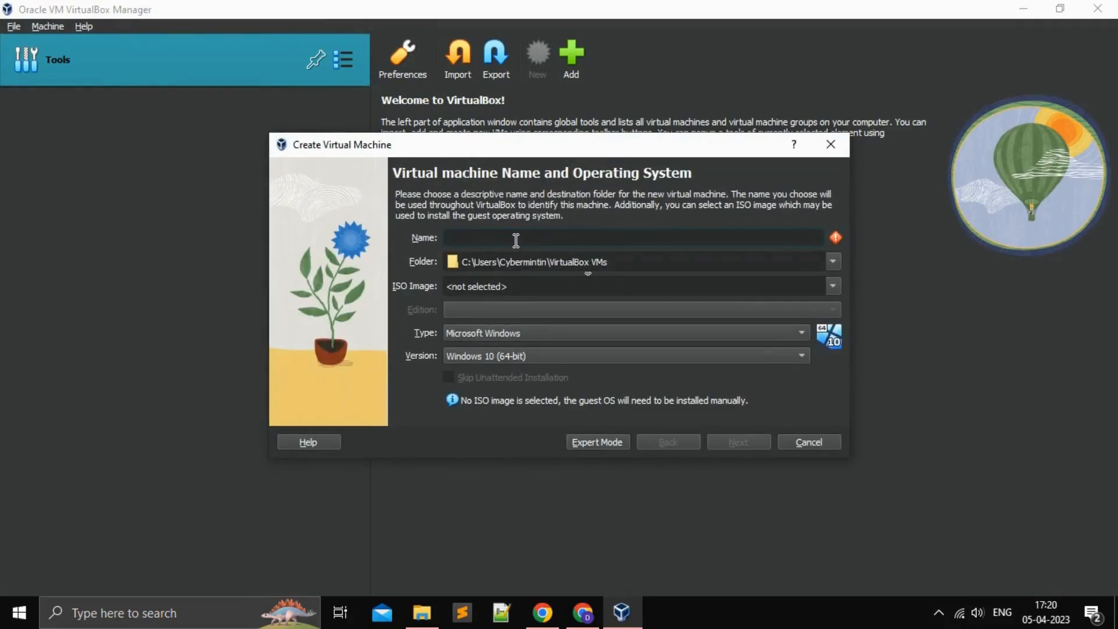
# Step: Name the VM 'Ubuntu' with type Linux and version Ubuntu (64-bit)
pyautogui.write('Ub')
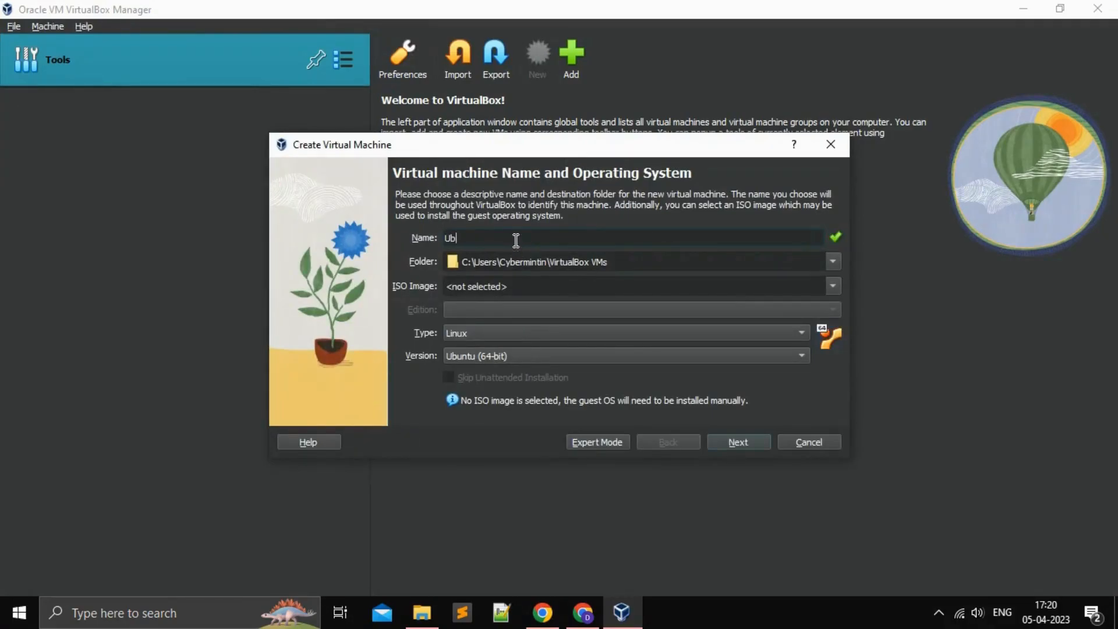
pyautogui.write('untu')
pyautogui.click(498, 334)
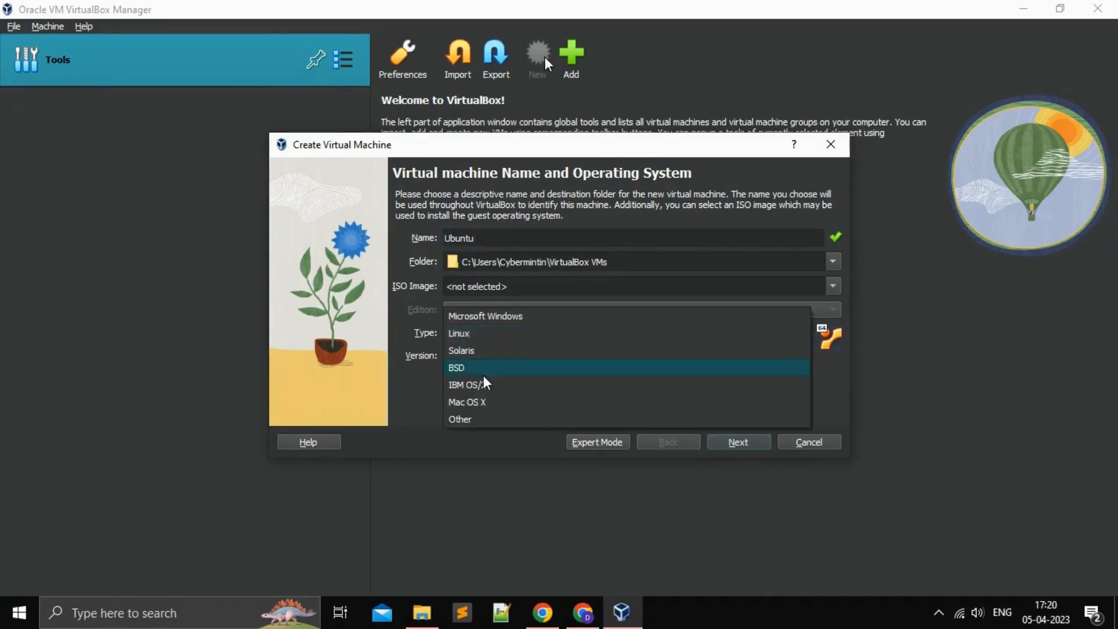
pyautogui.click(491, 334)
pyautogui.click(558, 354)
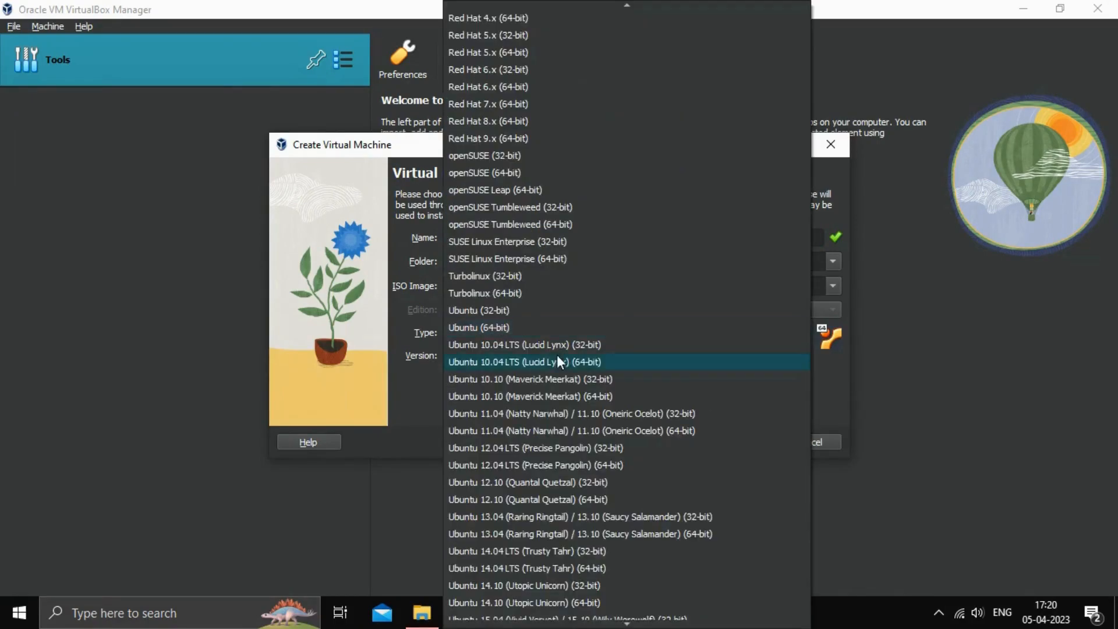
pyautogui.click(513, 327)
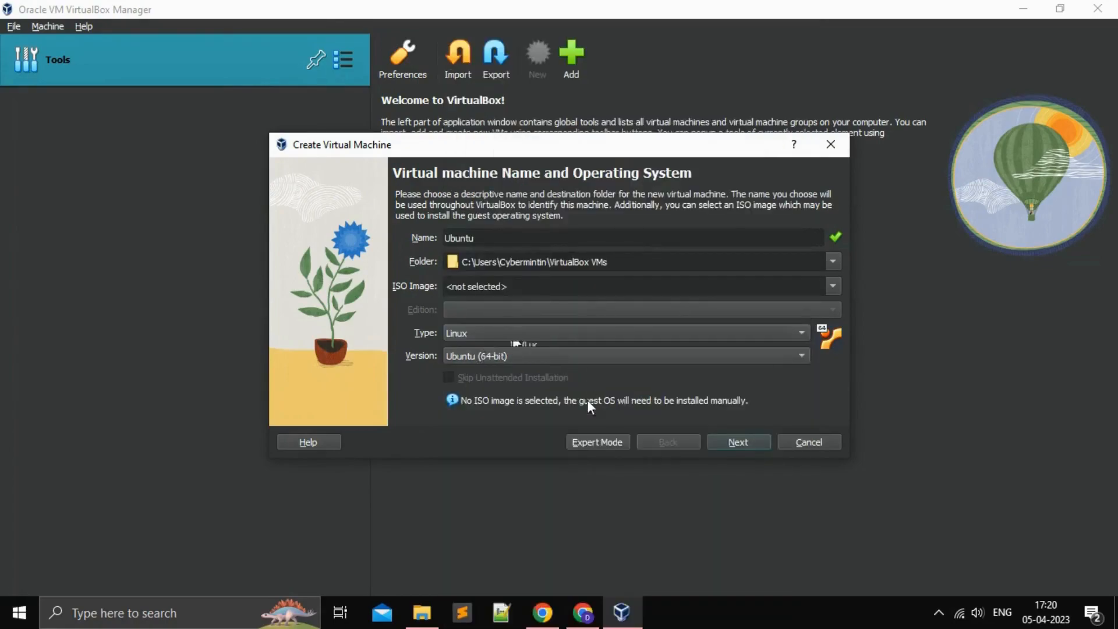
pyautogui.click(749, 443)
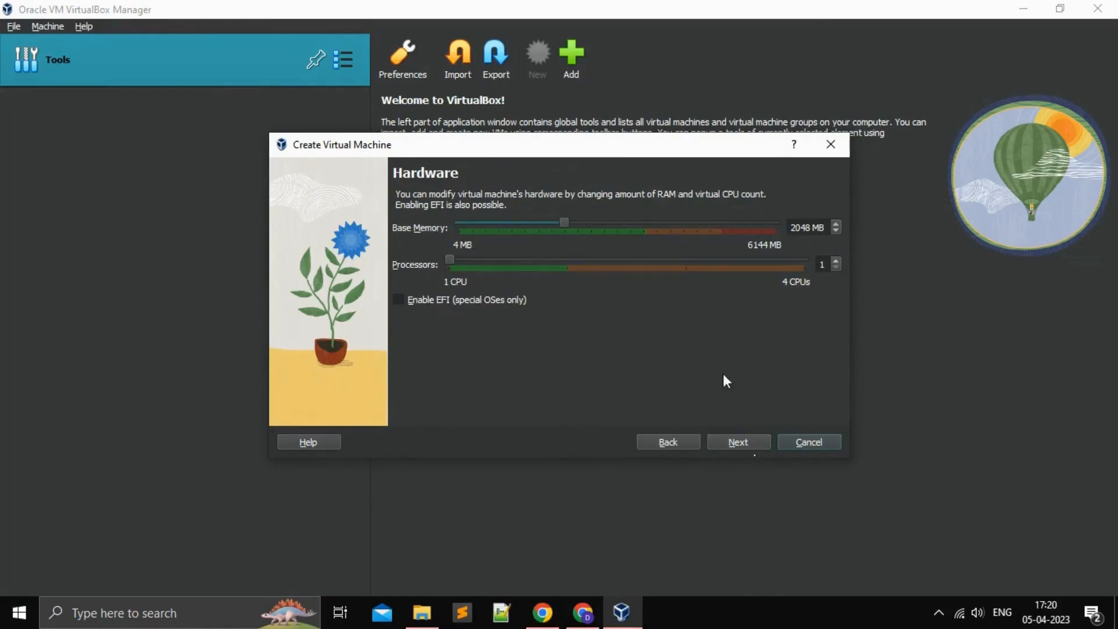
# Step: Keep 2048 MB memory, 1 CPU and the 25 GB virtual disk, and create the VM
pyautogui.click(743, 444)
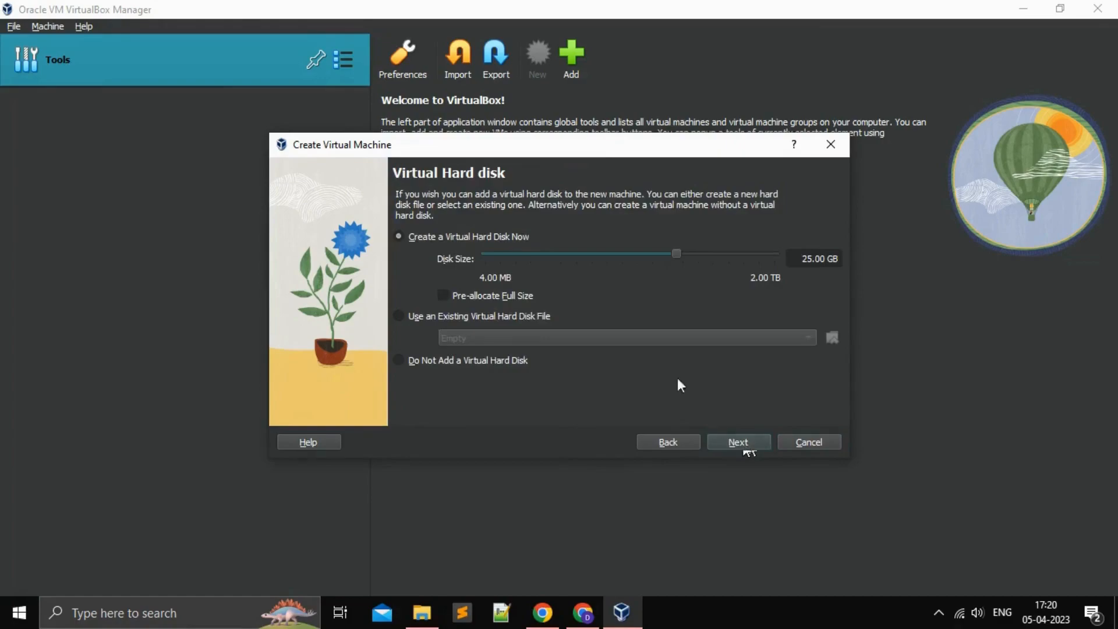
pyautogui.click(738, 441)
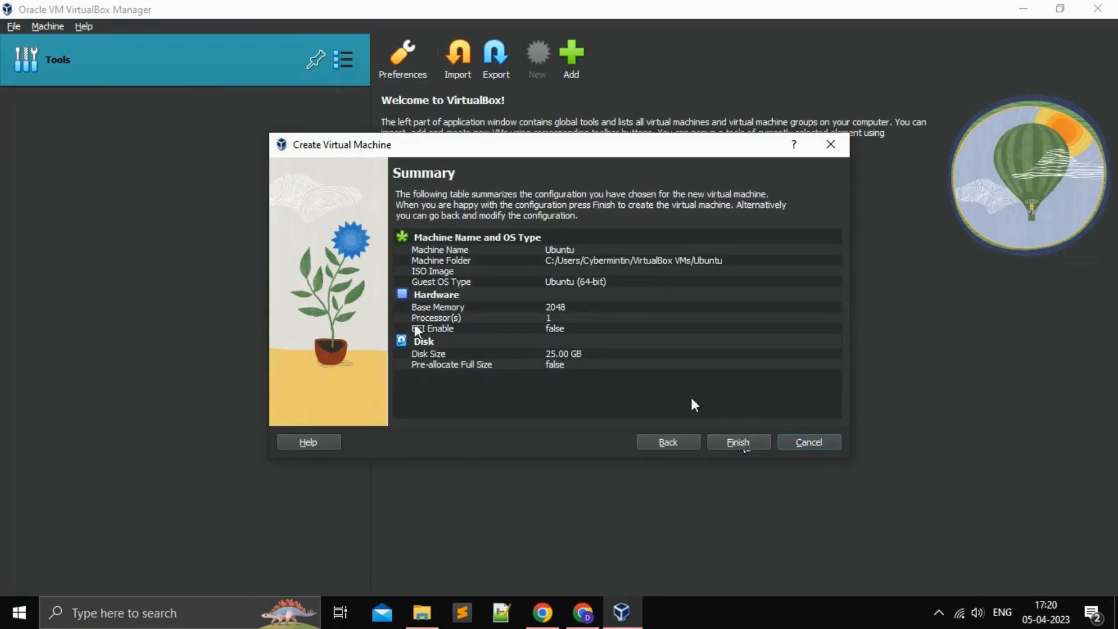
pyautogui.click(737, 442)
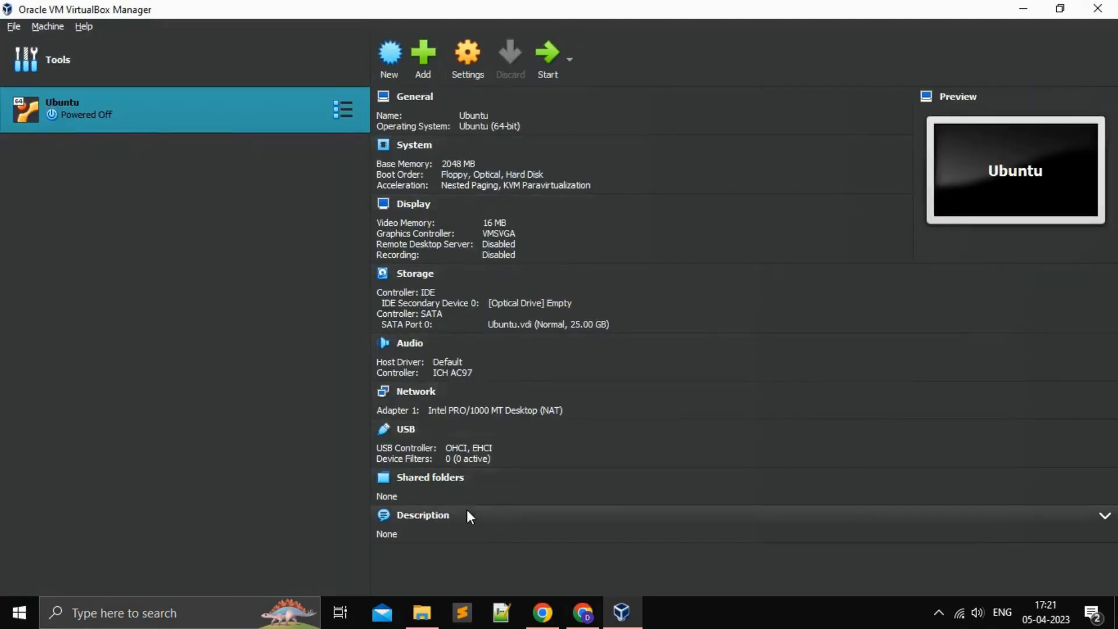
# Step: Attach the ubuntu-22.04.2-desktop-amd64 ISO from Downloads to the IDE Secondary Device 0 optical drive
pyautogui.click(469, 52)
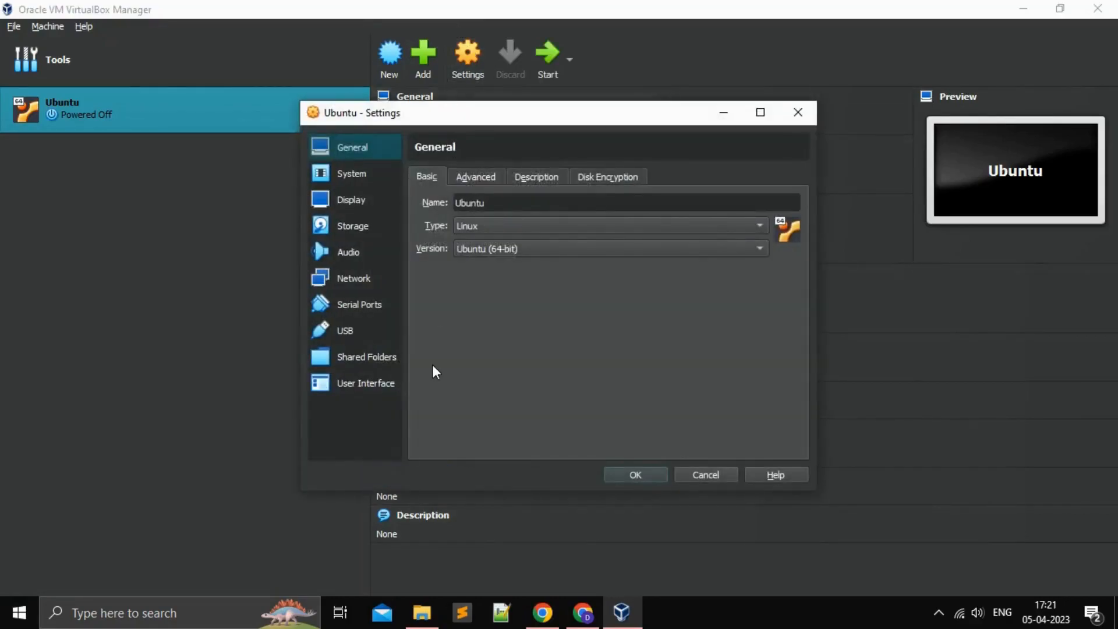
pyautogui.click(342, 227)
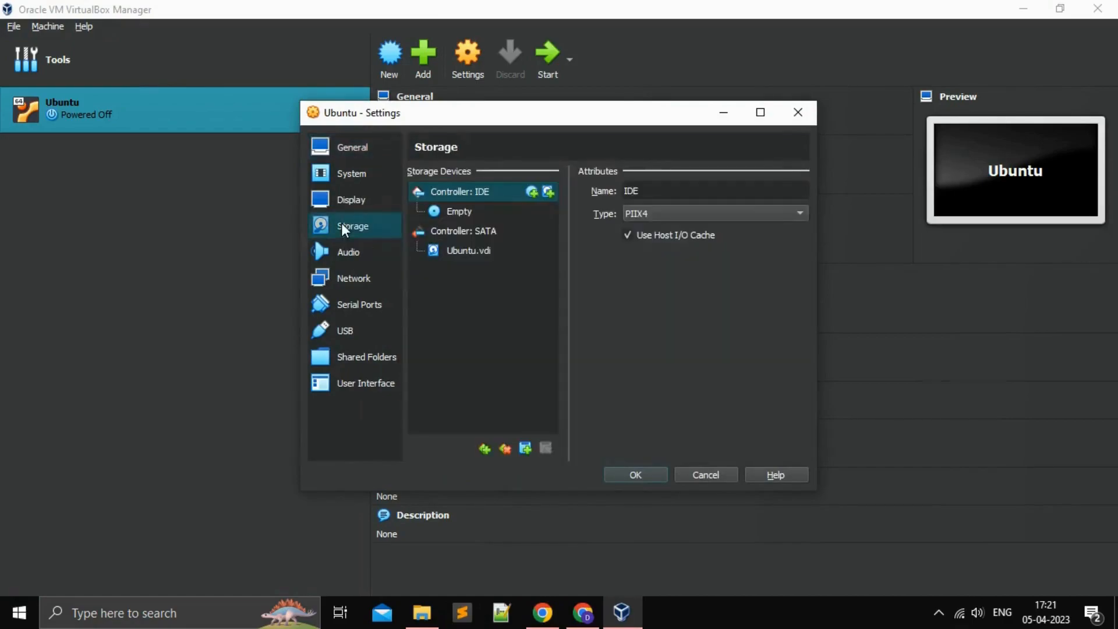
pyautogui.click(465, 211)
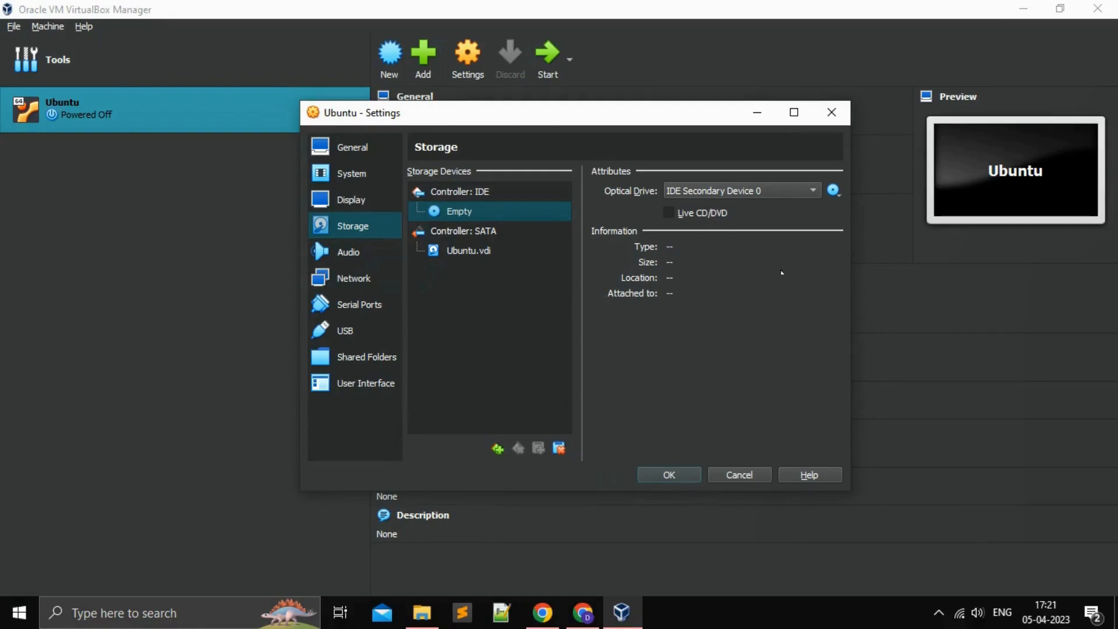
pyautogui.click(812, 191)
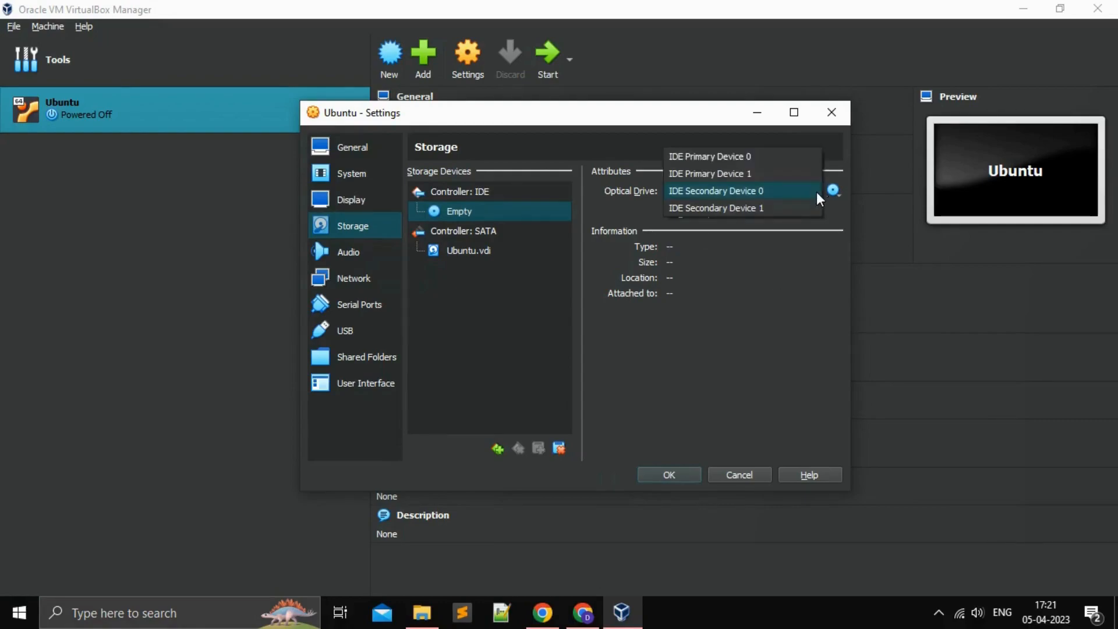
pyautogui.click(816, 191)
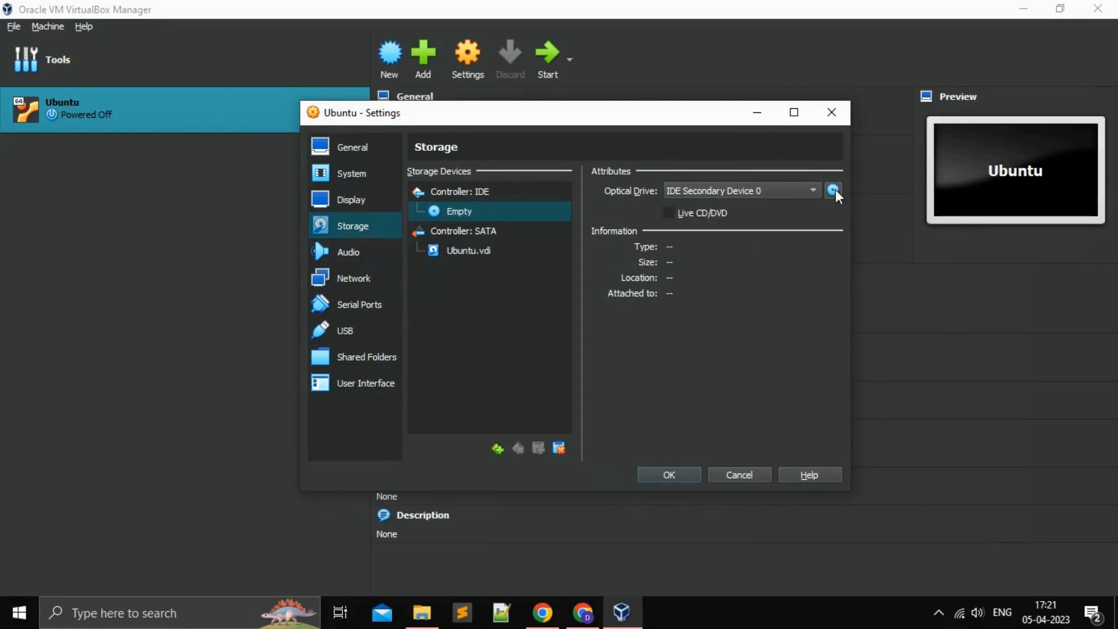
pyautogui.click(833, 189)
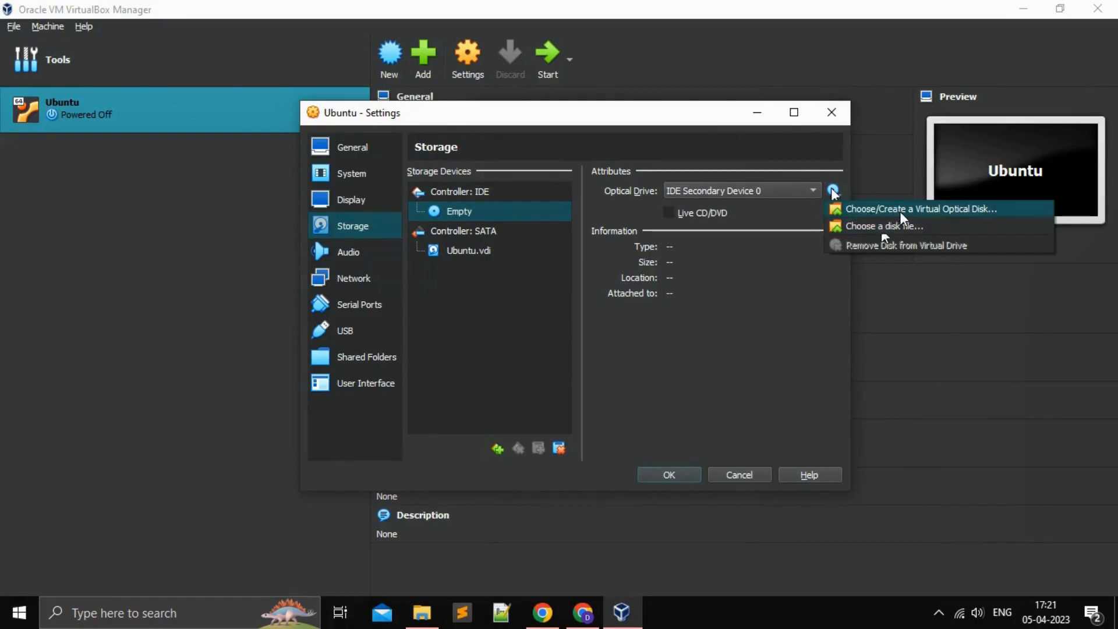
pyautogui.click(882, 228)
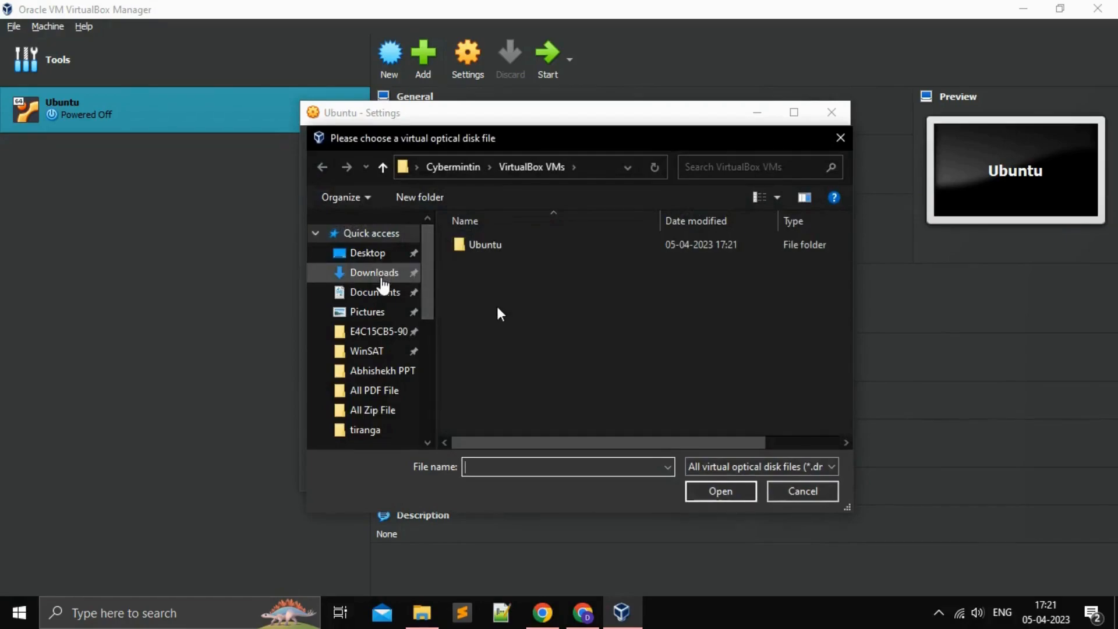
pyautogui.click(382, 278)
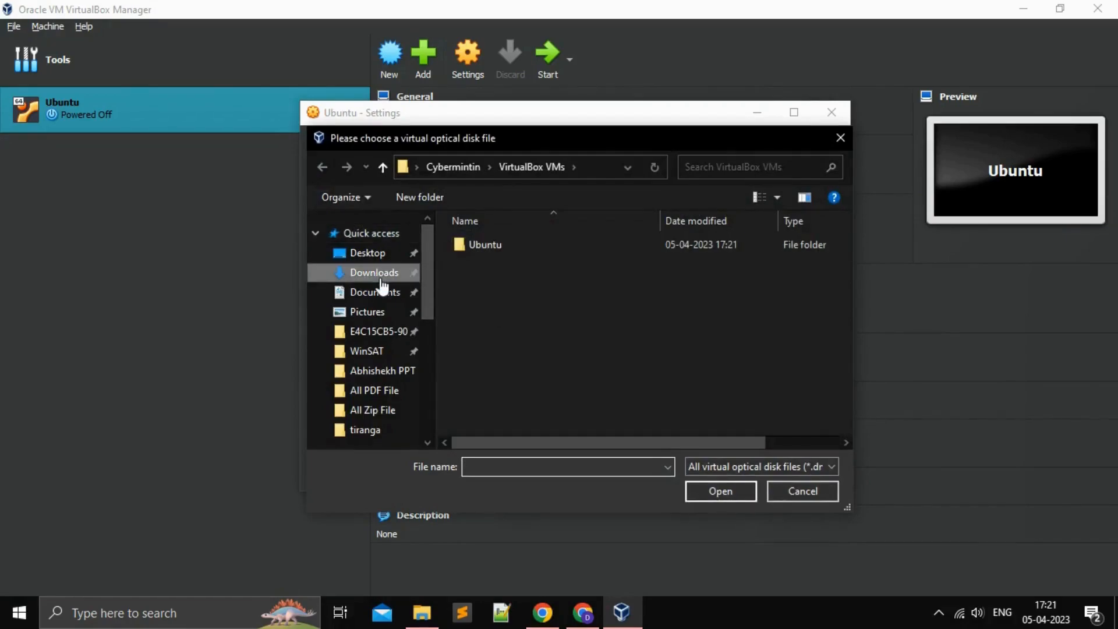
pyautogui.click(489, 273)
pyautogui.click(719, 492)
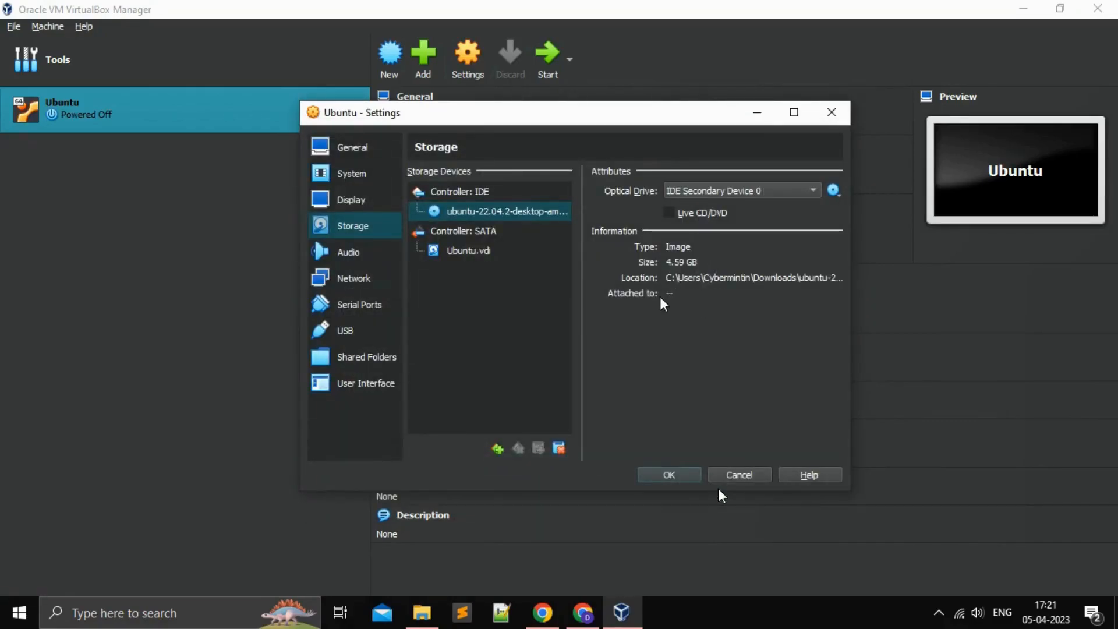
# Step: Save the storage settings and start the Ubuntu VM to the GRUB menu
pyautogui.click(668, 474)
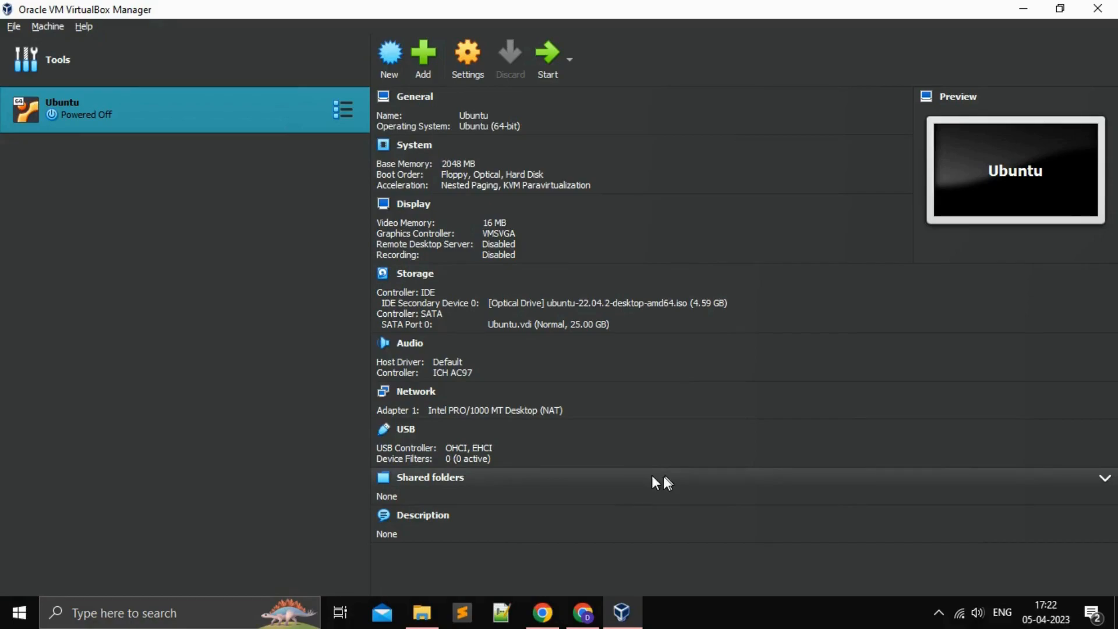
pyautogui.click(553, 51)
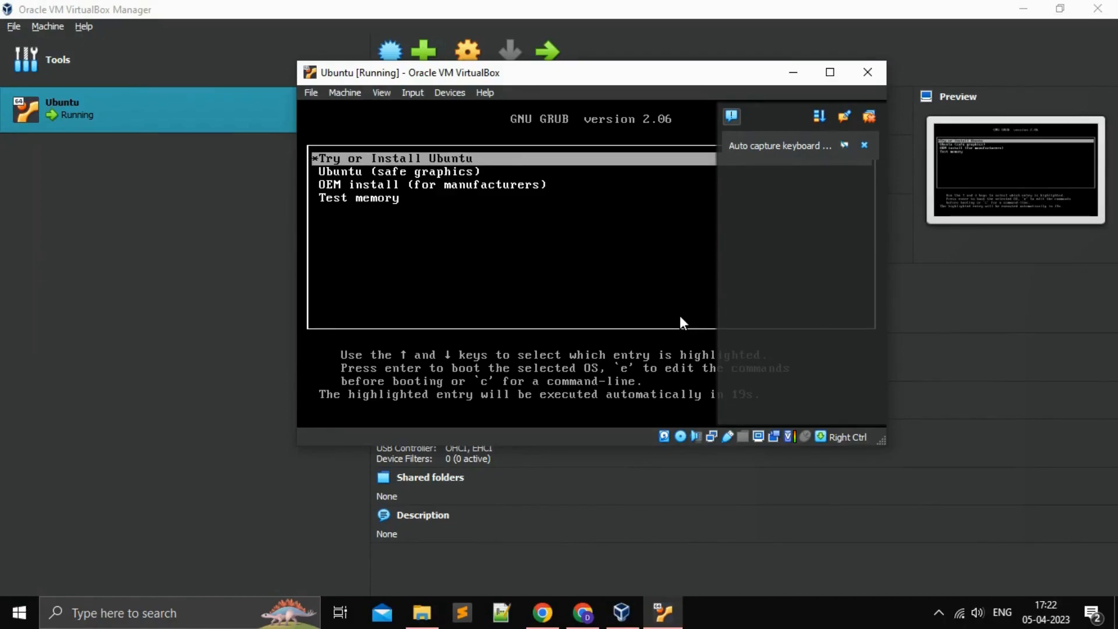
# Step: Dismiss the keyboard capture notice and boot the Try or Install Ubuntu entry
pyautogui.click(864, 146)
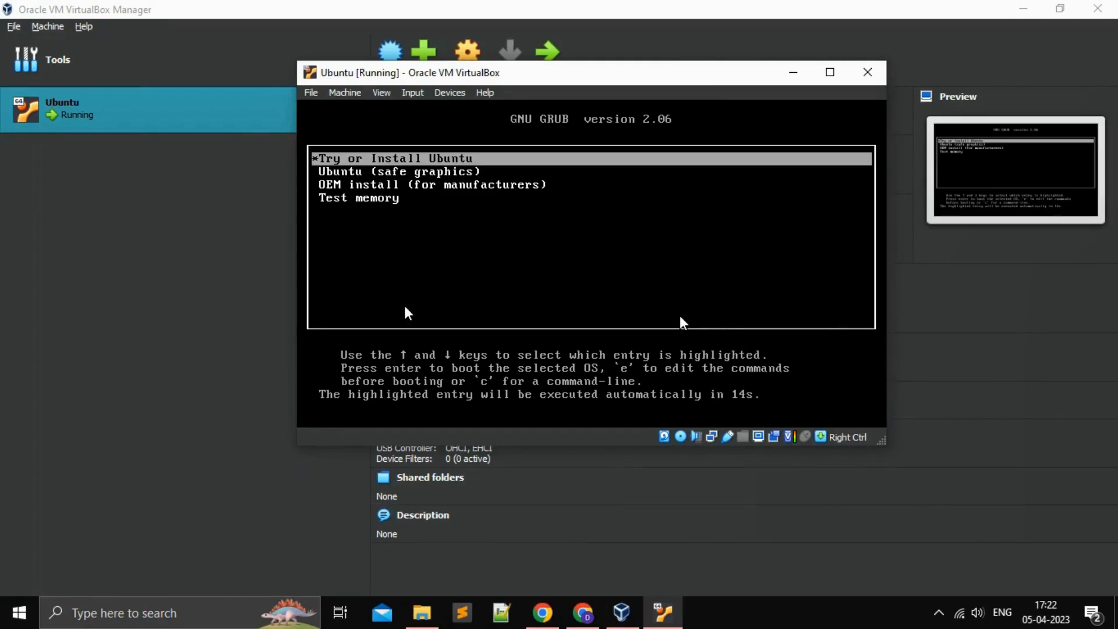
pyautogui.press('Return')
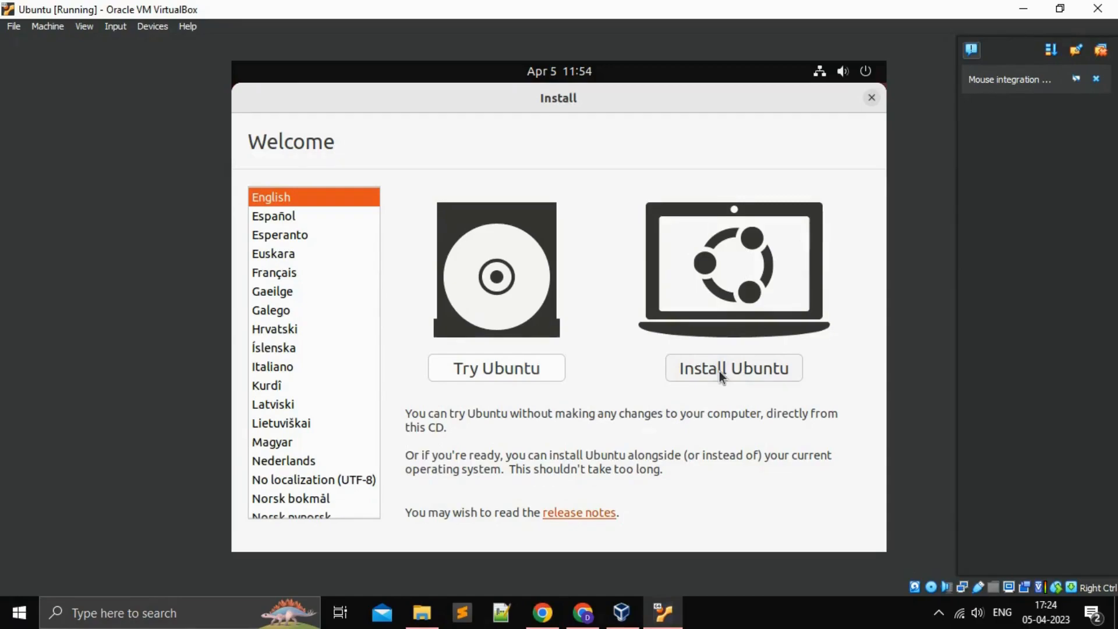
# Step: Choose Install Ubuntu and keep the English (US) keyboard layout
pyautogui.click(718, 372)
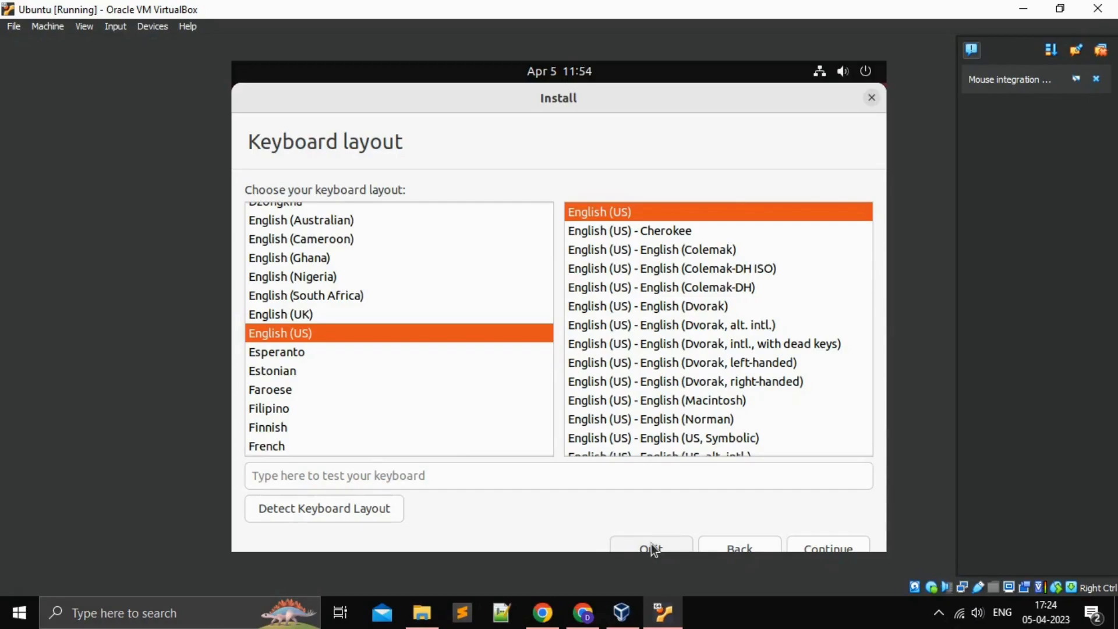
pyautogui.click(835, 546)
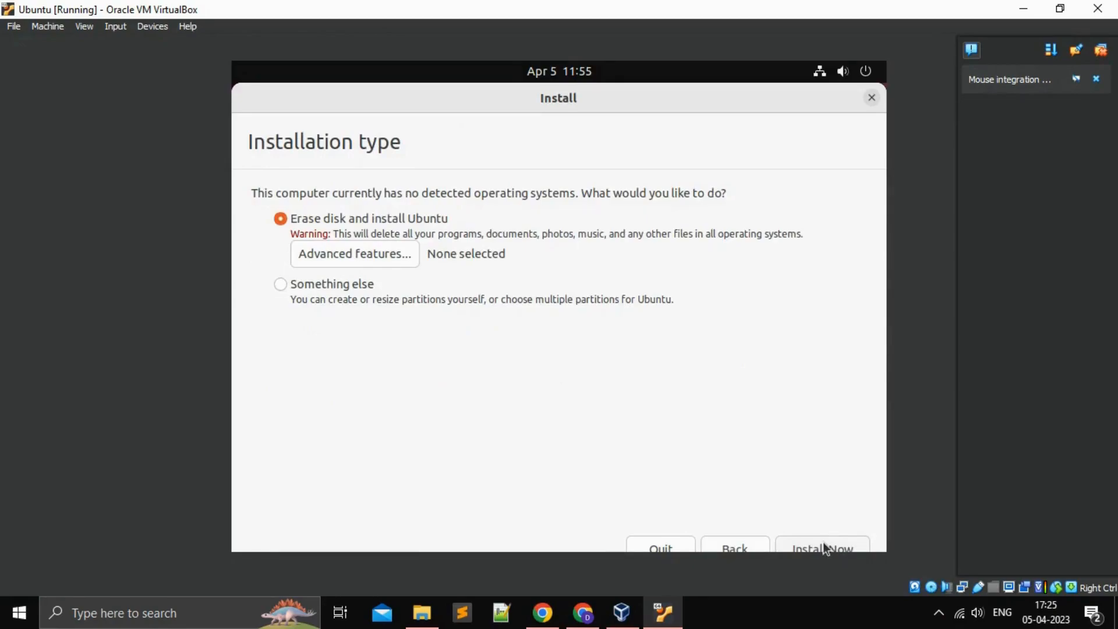
# Step: Choose to erase the virtual disk and install Ubuntu, confirming the partition changes
pyautogui.click(822, 542)
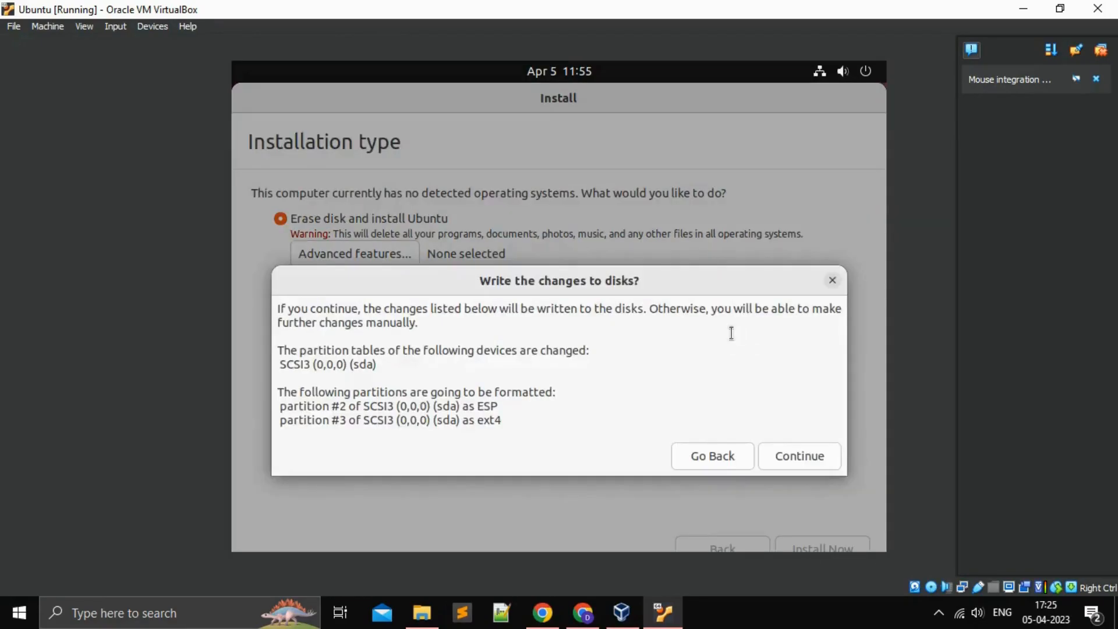
pyautogui.click(798, 455)
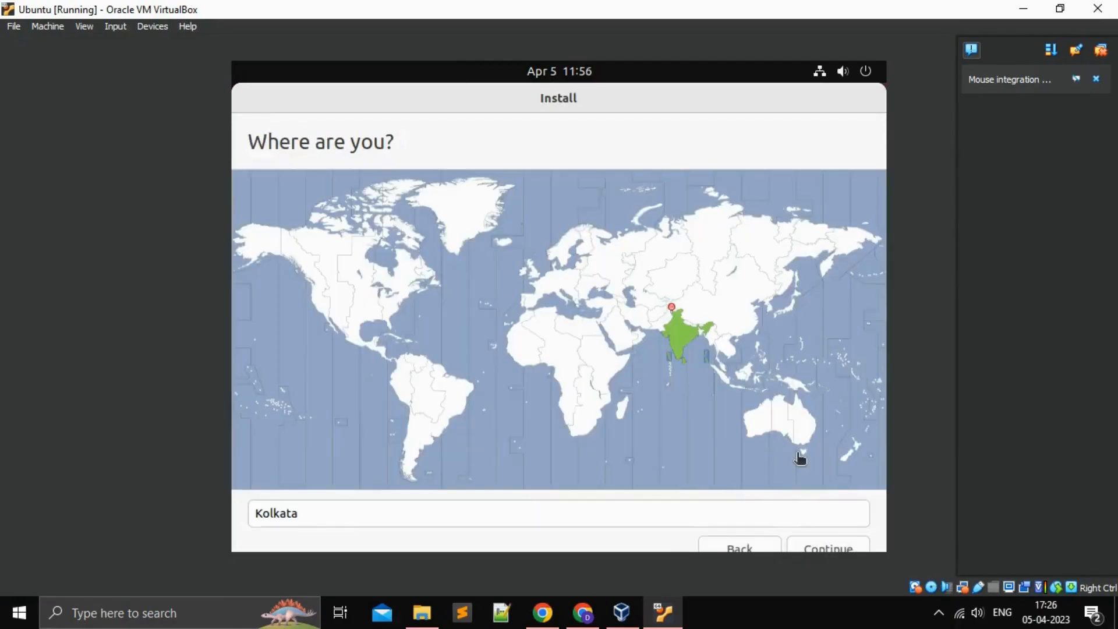
# Step: Accept Kolkata as the location and enter the user's name on the account form
pyautogui.click(834, 549)
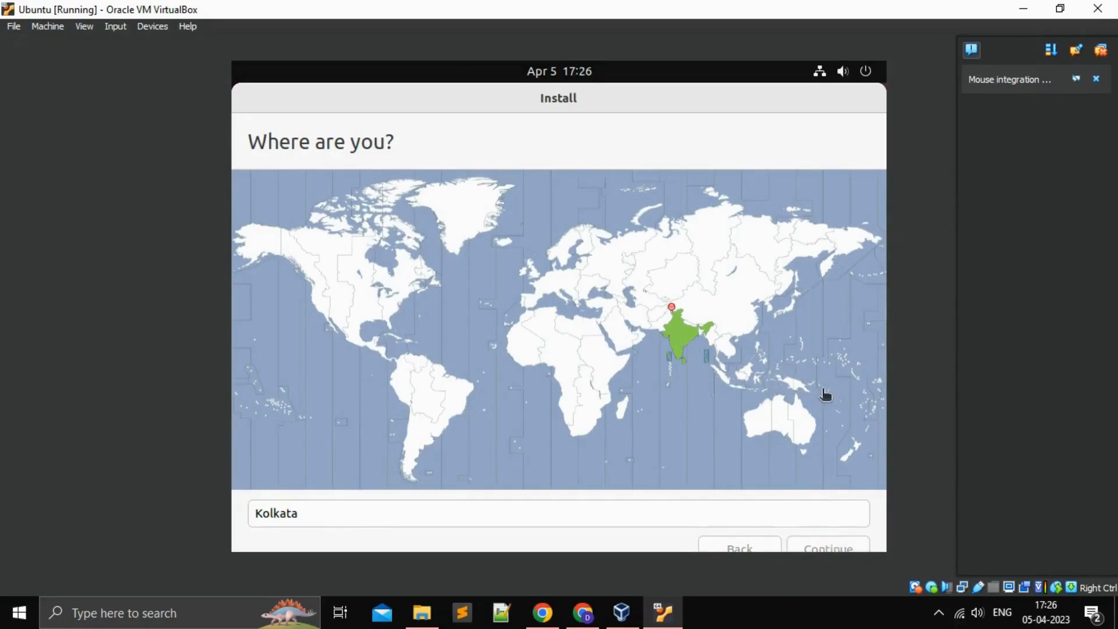
pyautogui.click(839, 541)
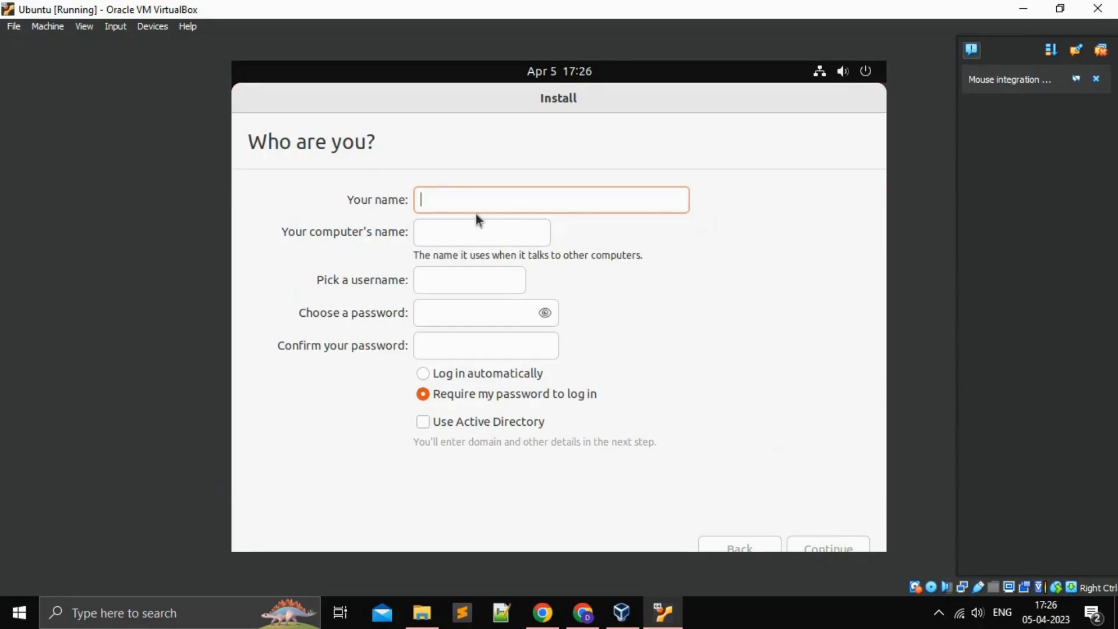
pyautogui.write('shw')
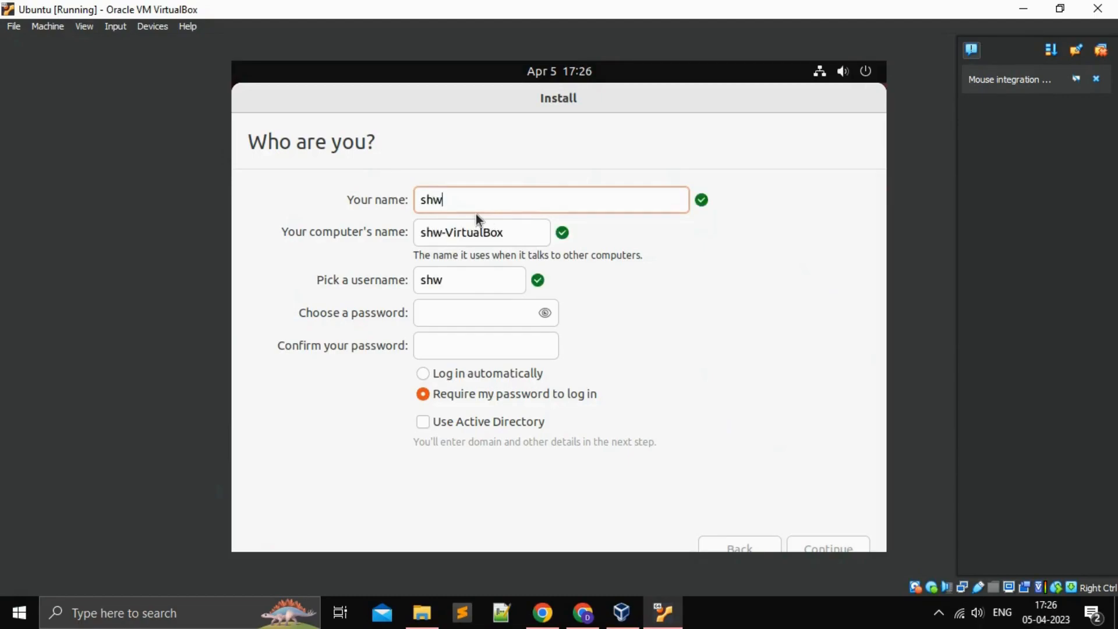
pyautogui.write('w')
pyautogui.press('BackSpace')
pyautogui.write('eta')
# Step: Enter the chosen account password in the password field
pyautogui.click(478, 320)
pyautogui.press('Tab')
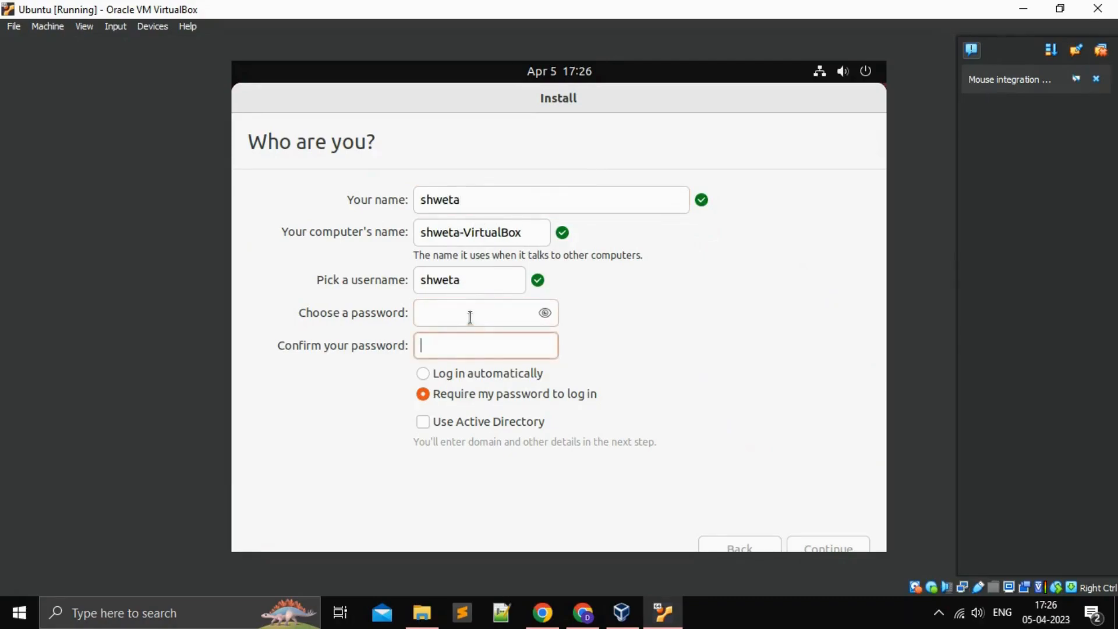
pyautogui.click(473, 314)
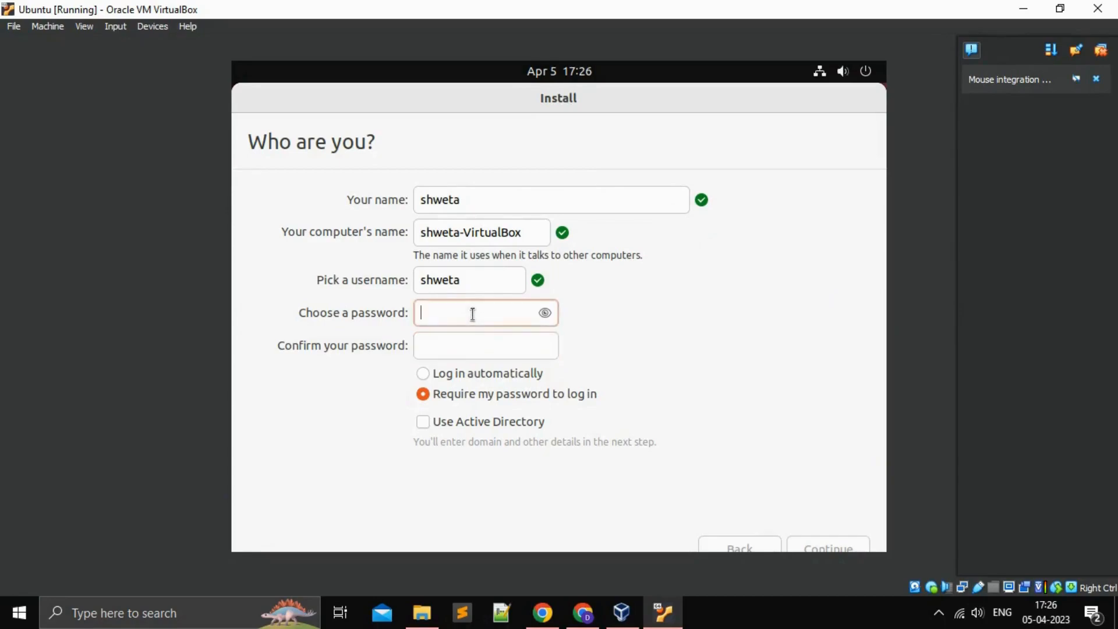
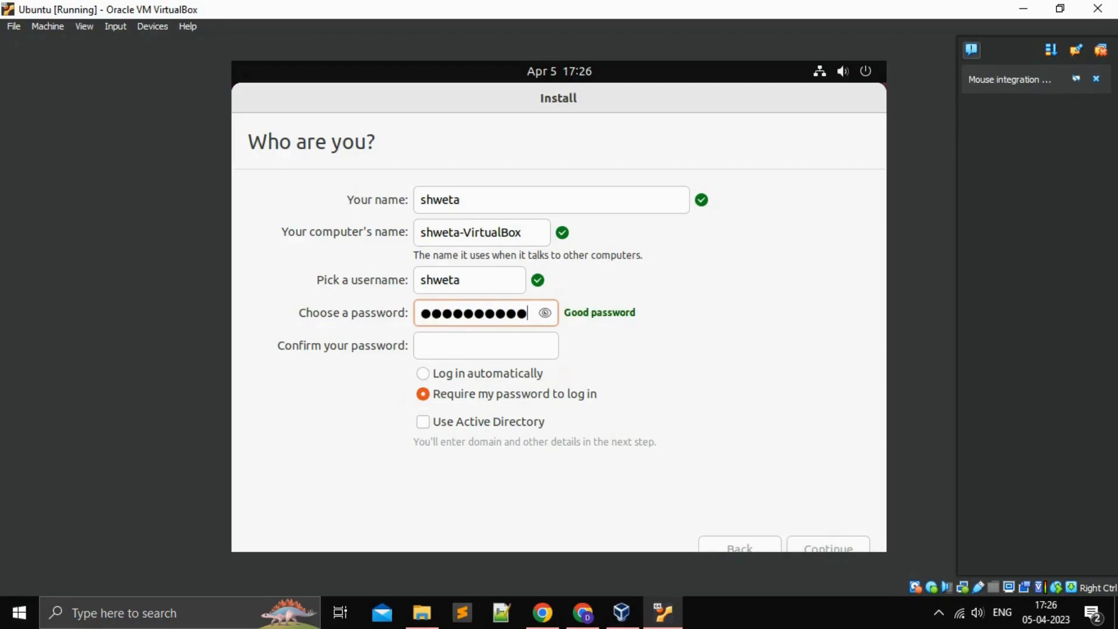
# Step: Confirm the password with it revealed, enable automatic login, and start the installation
pyautogui.click(452, 345)
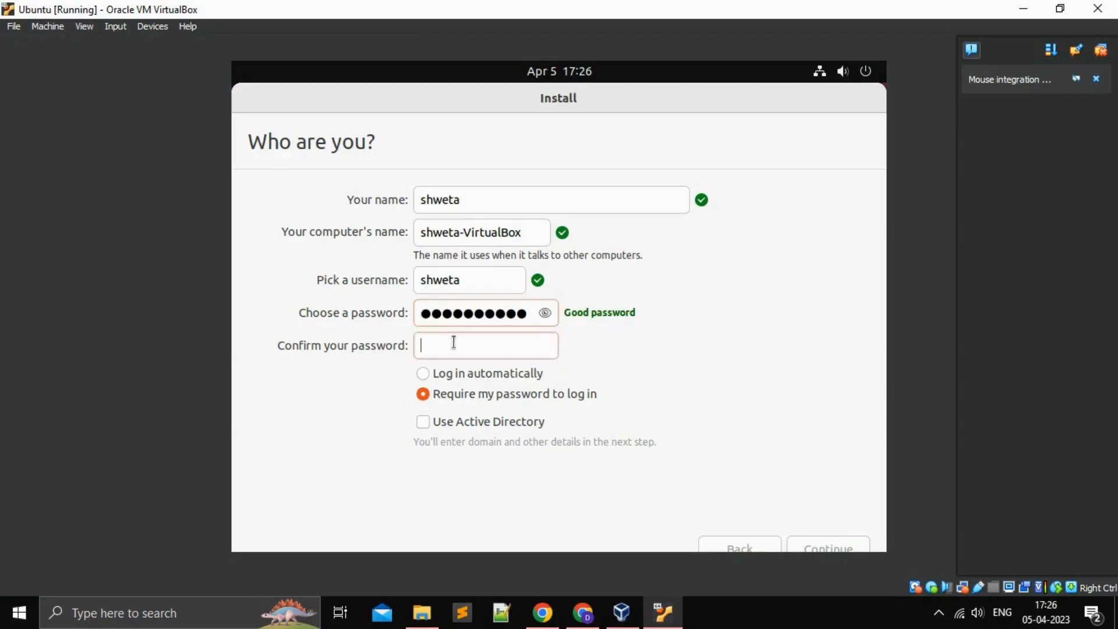
pyautogui.click(545, 314)
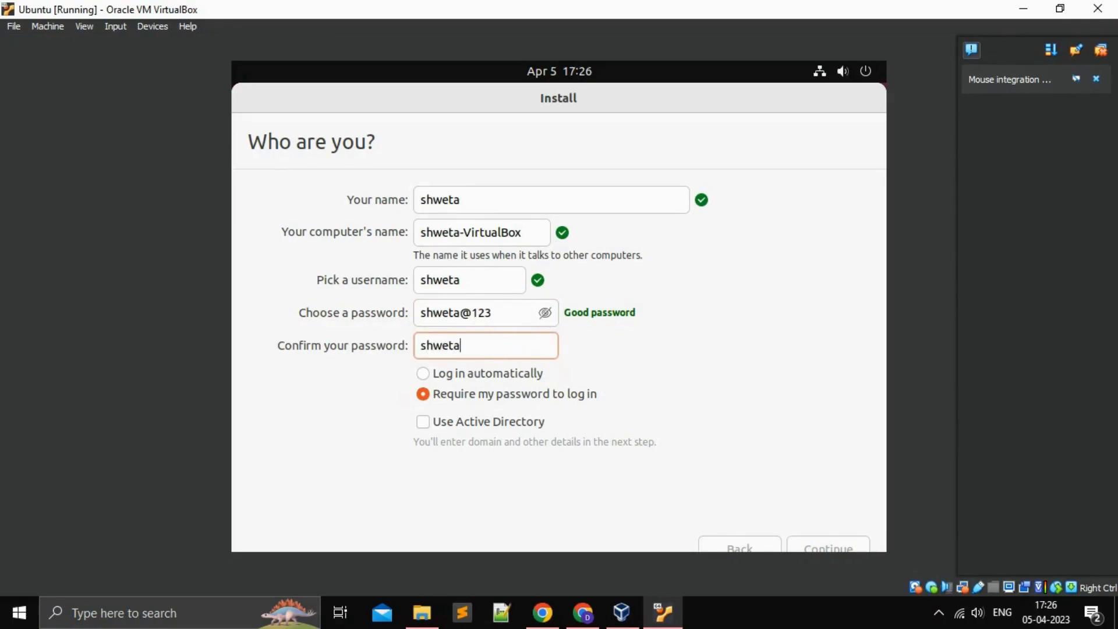
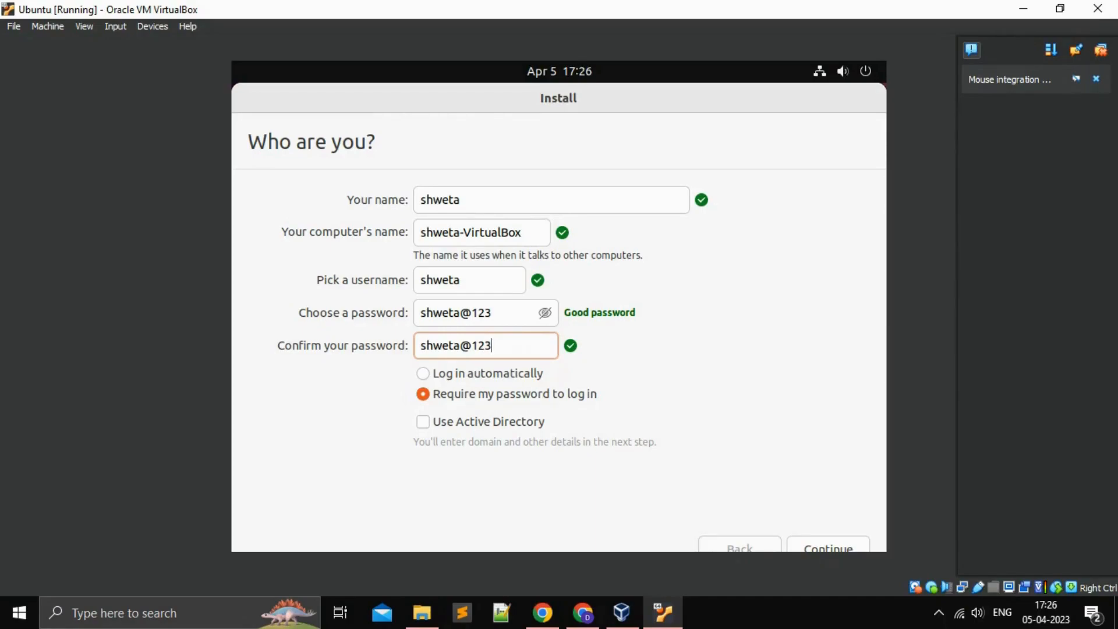
pyautogui.click(545, 315)
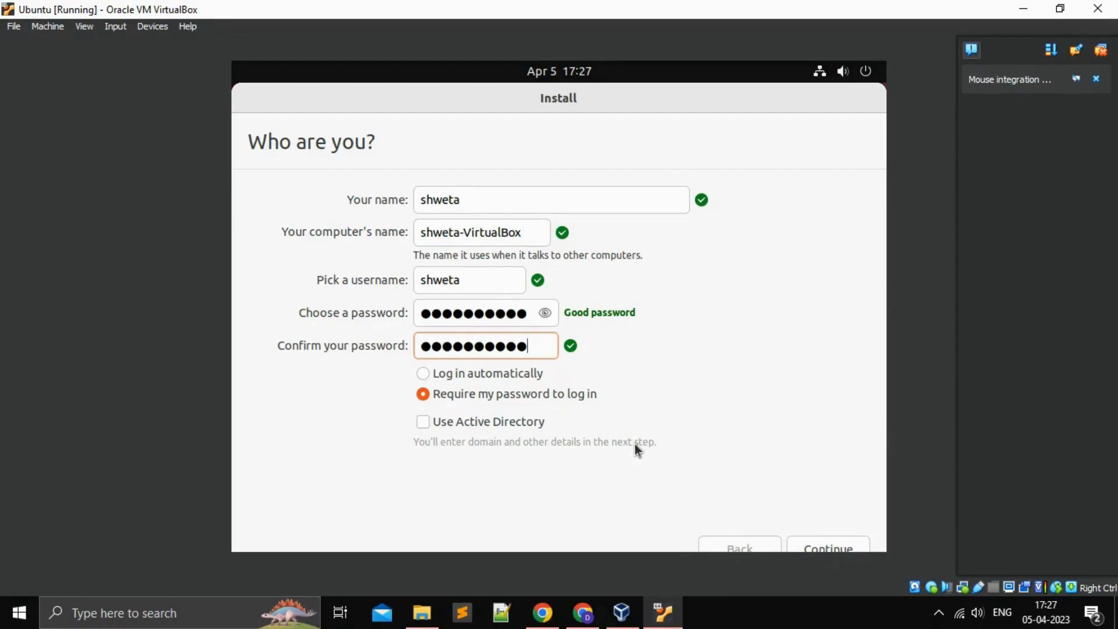
pyautogui.click(423, 376)
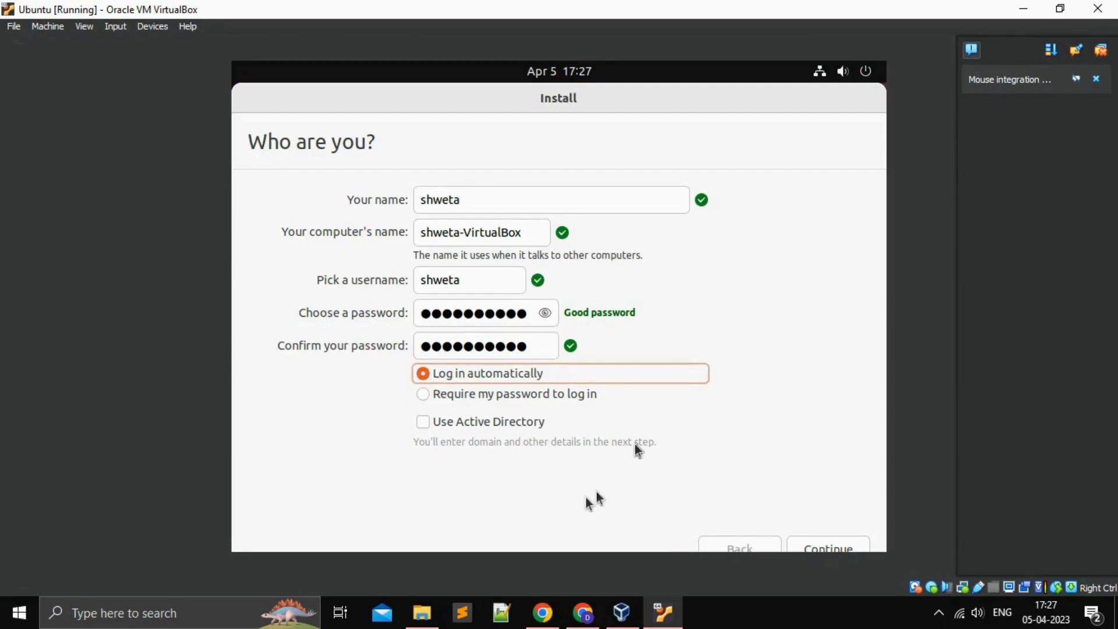
pyautogui.click(837, 549)
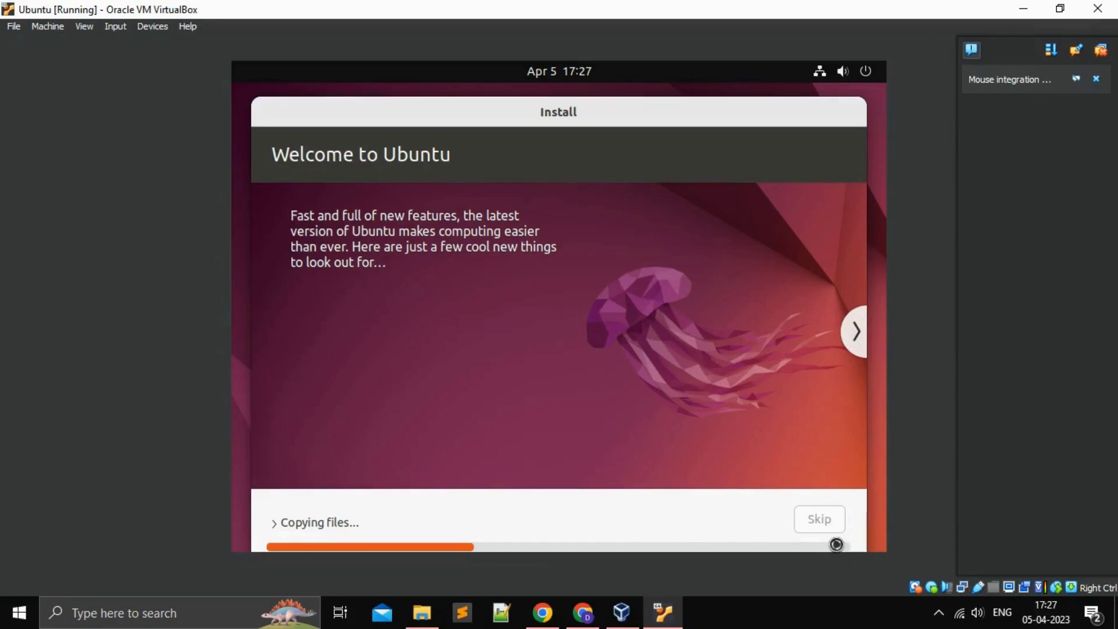
# Step: Advance the slideshow through software, music, photos, web, office and accessibility slides to Help and support
pyautogui.click(856, 337)
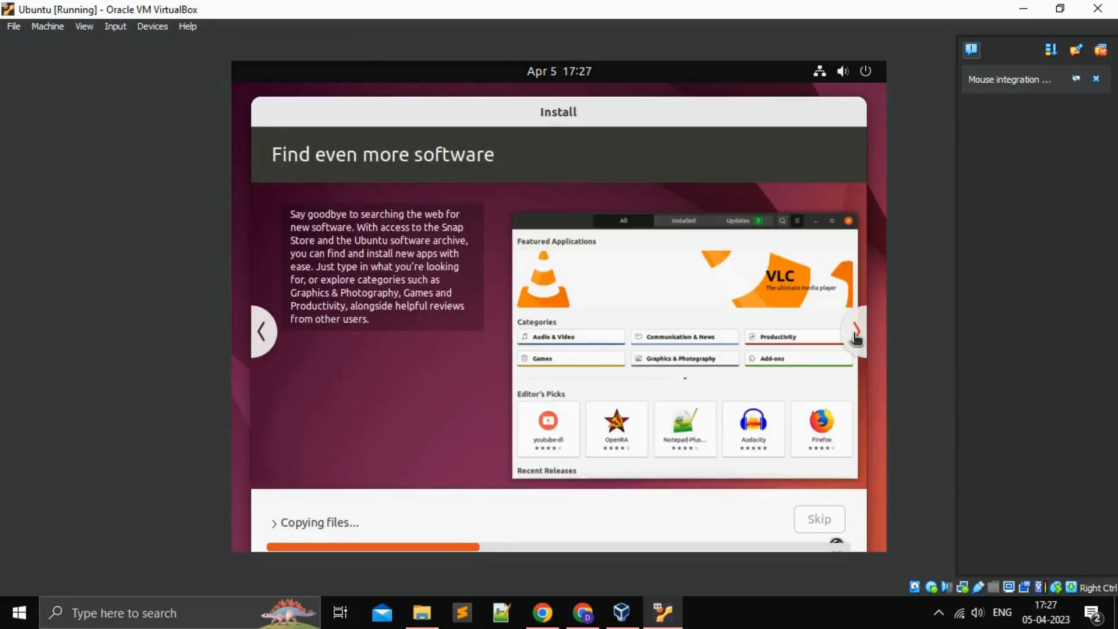
pyautogui.click(857, 337)
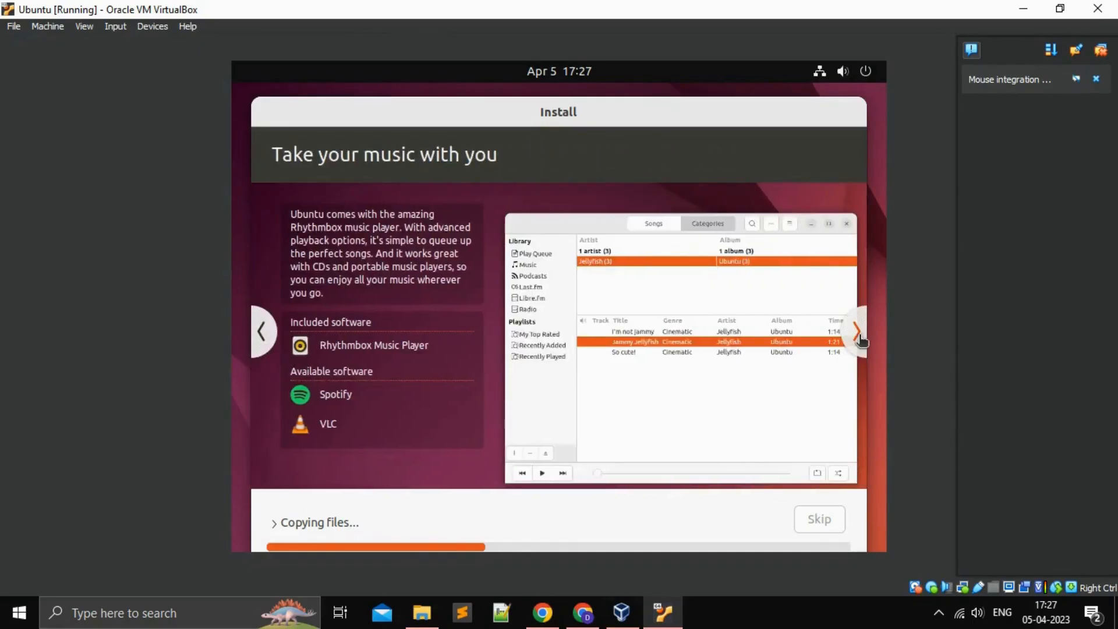
pyautogui.click(860, 338)
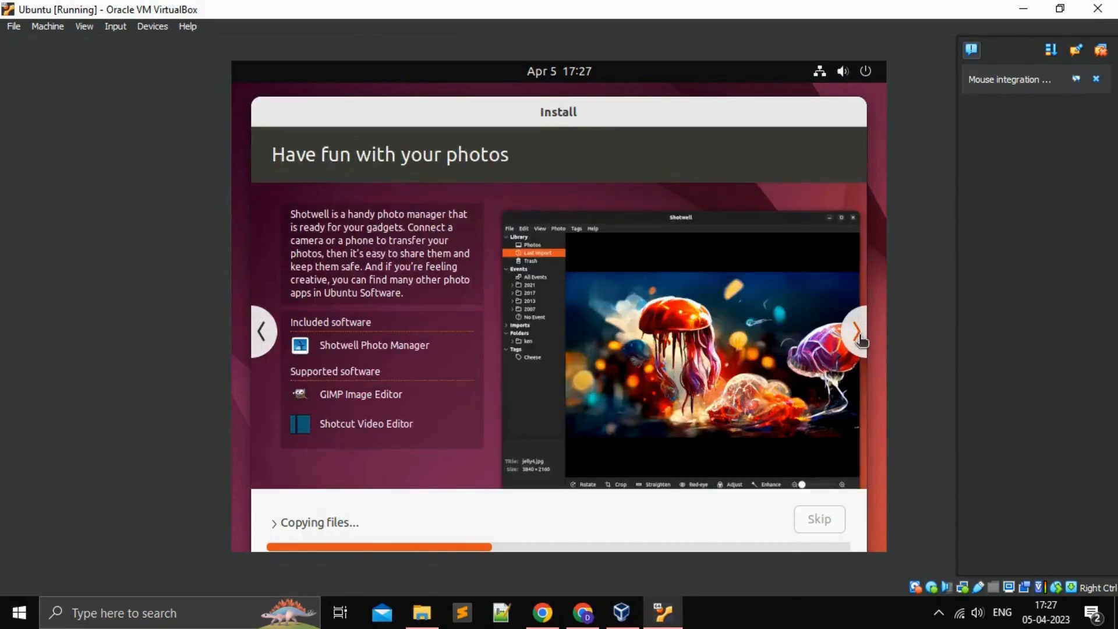
pyautogui.click(859, 338)
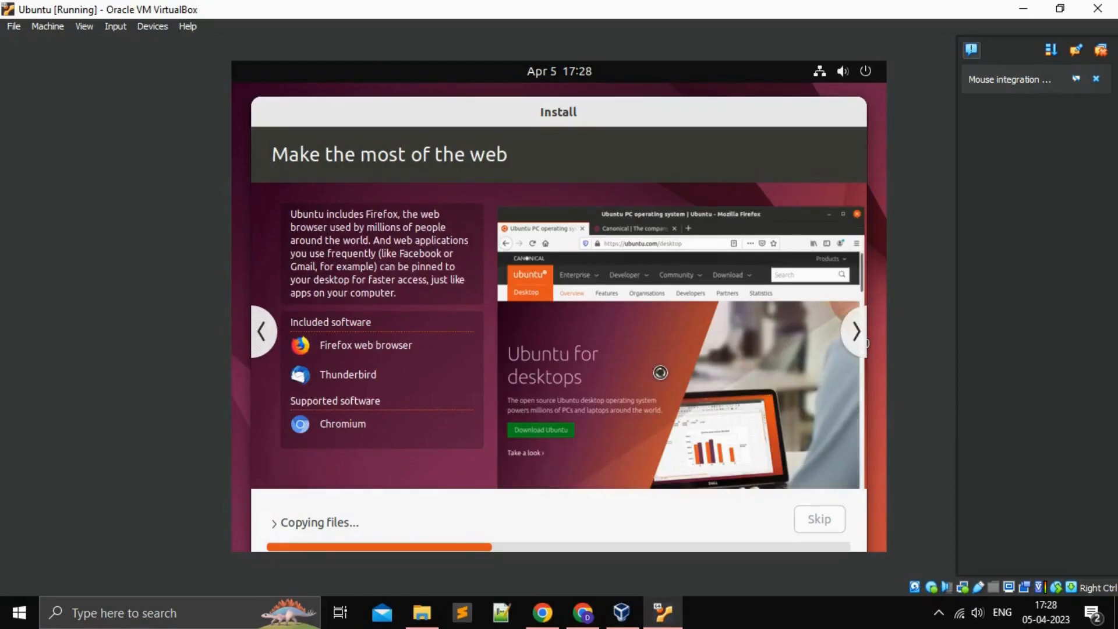
pyautogui.click(860, 333)
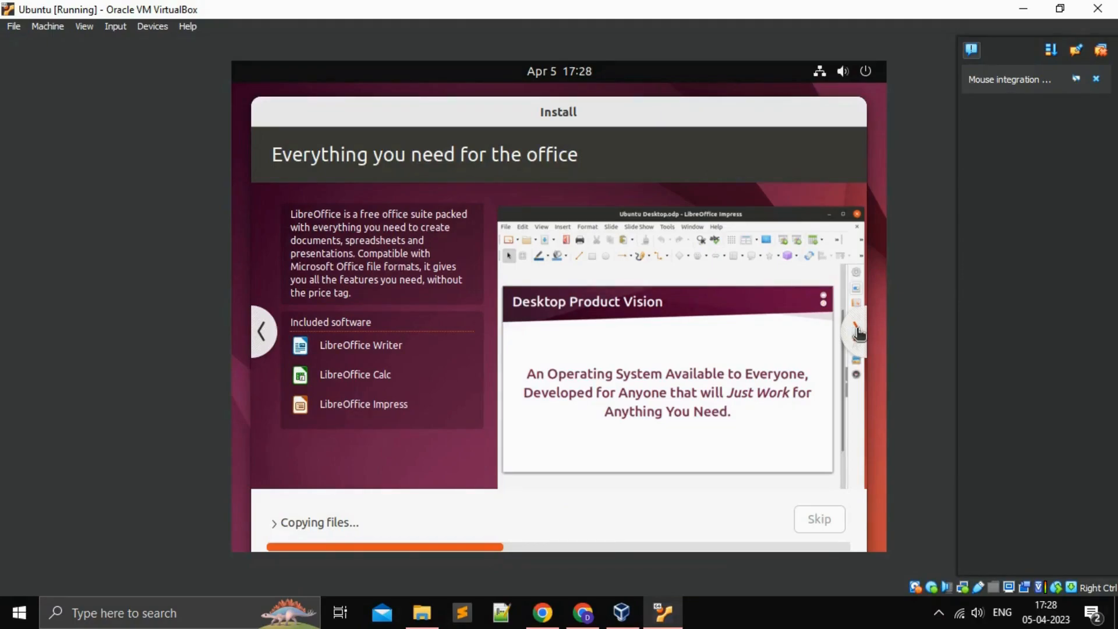
pyautogui.click(858, 334)
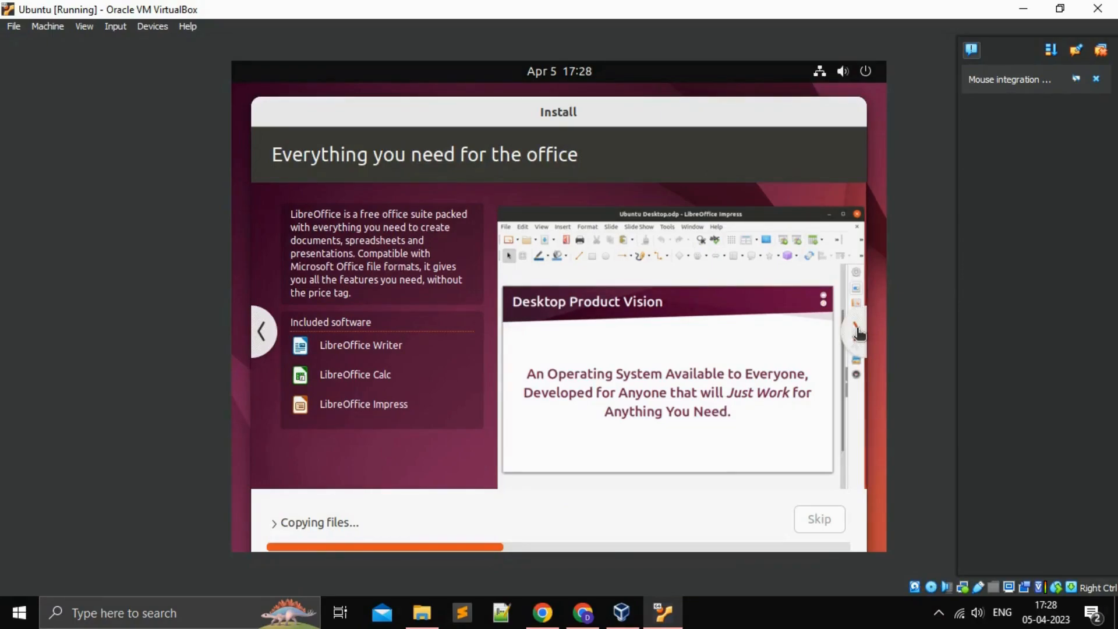
pyautogui.click(858, 333)
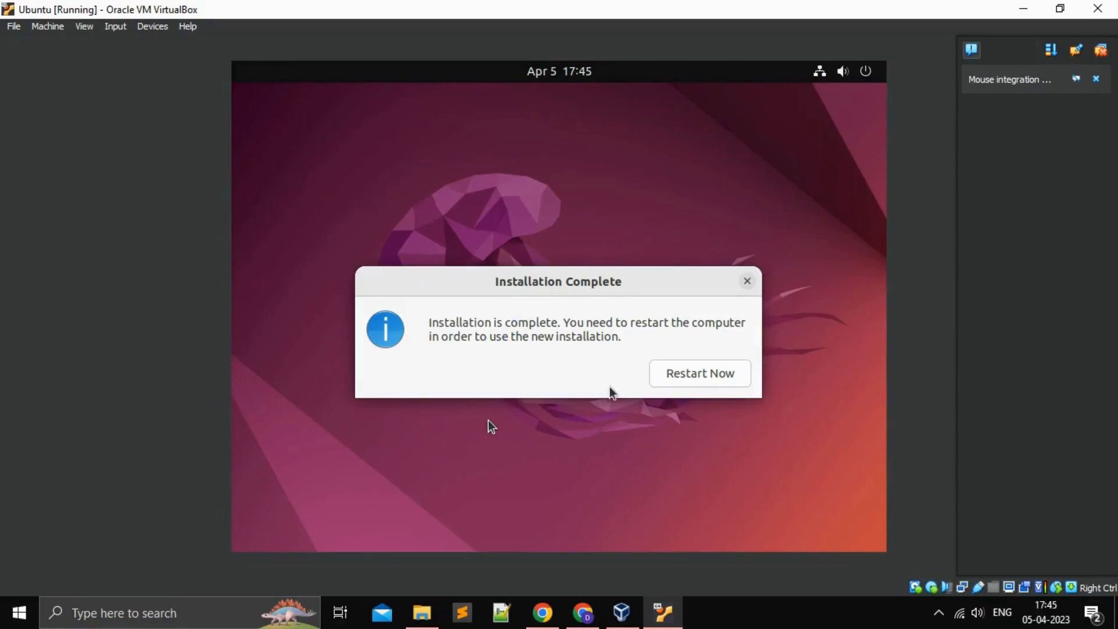
# Step: Restart the VM from the Installation Complete dialog to boot the installed Ubuntu
pyautogui.click(699, 374)
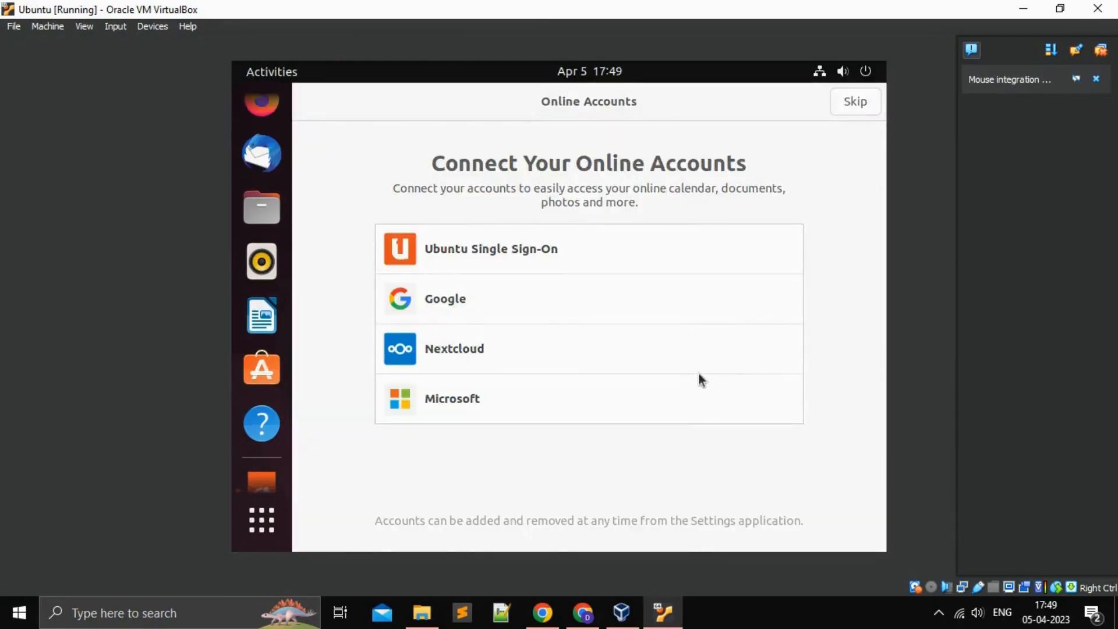
# Step: Skip Online Accounts, pass Ubuntu Pro, Help improve Ubuntu and Privacy, then finish the setup
pyautogui.click(853, 103)
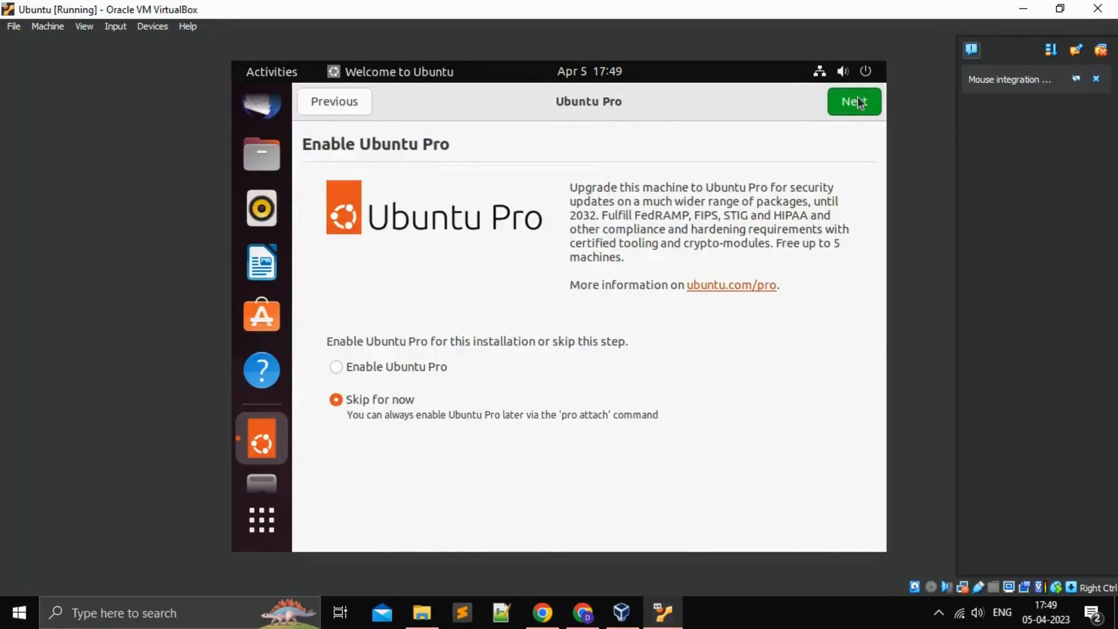
pyautogui.click(860, 103)
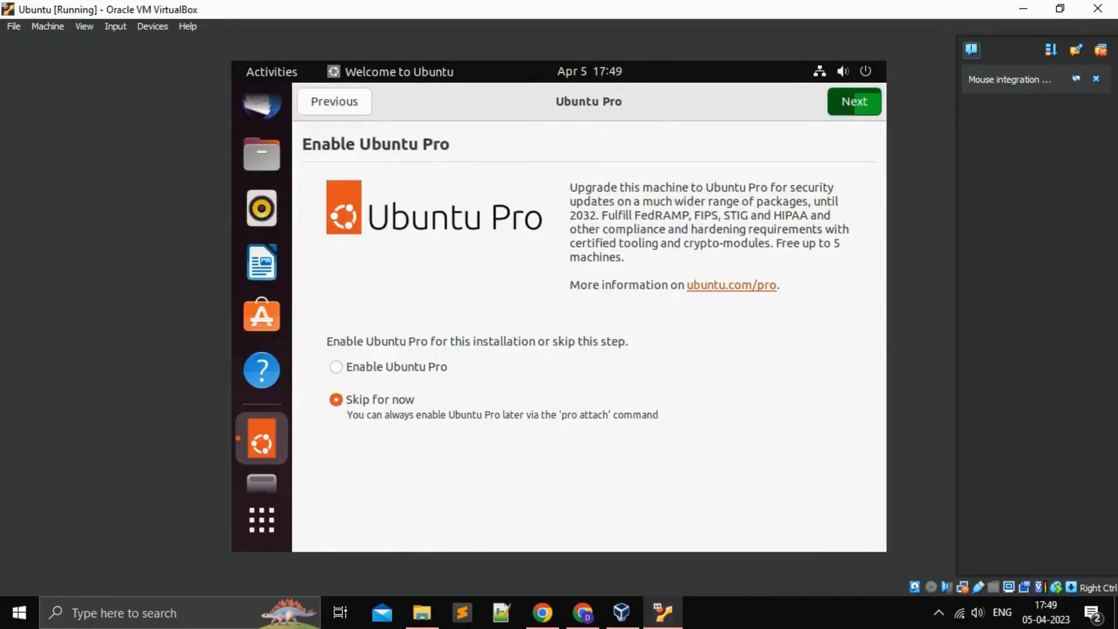
pyautogui.click(861, 107)
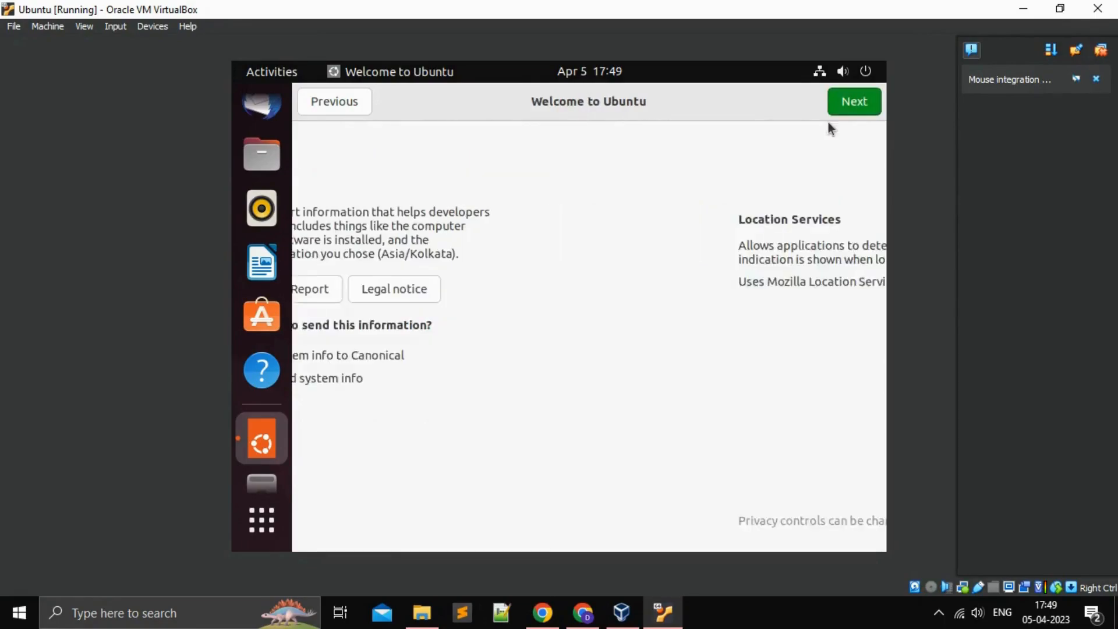
pyautogui.click(855, 103)
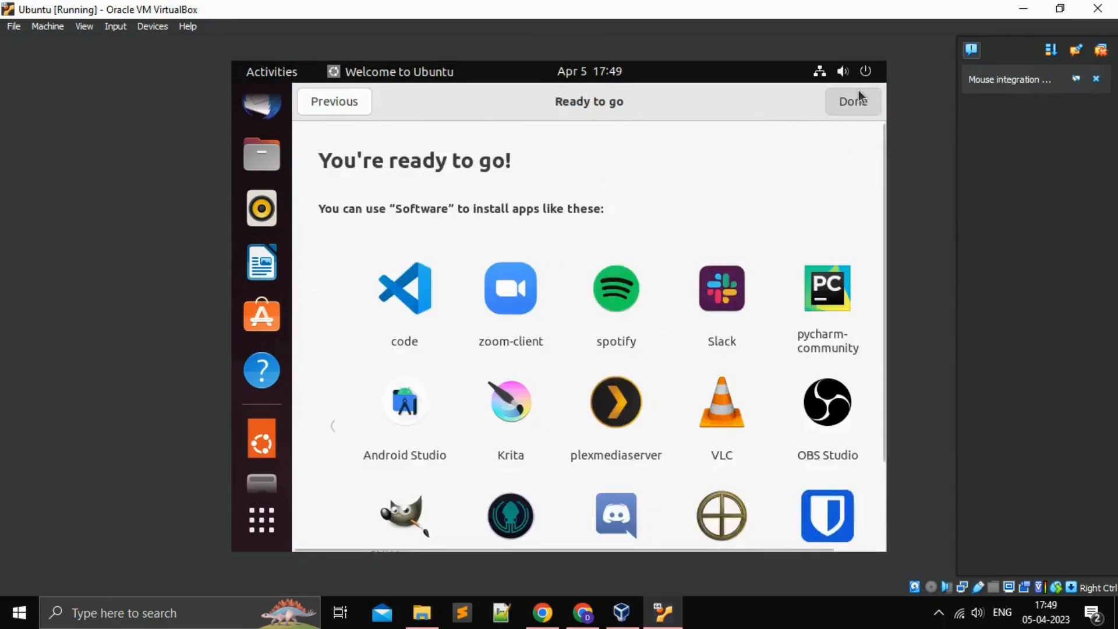
pyautogui.click(858, 93)
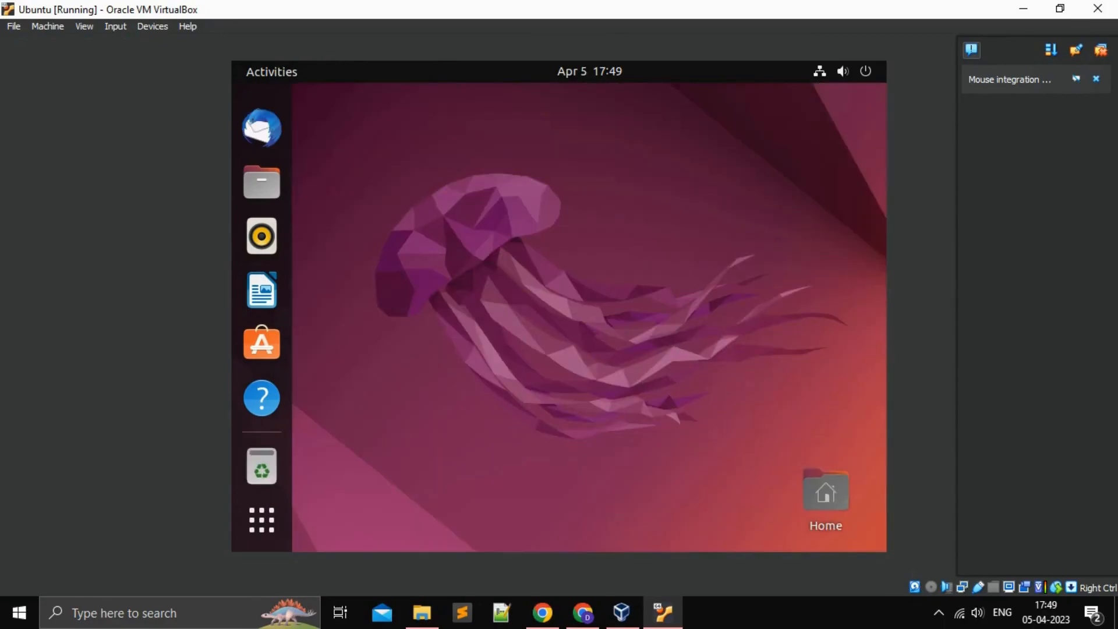
# Step: Switch the VM view to scaled mode and maximize the VM window
pyautogui.hotkey('ctrl', 'c')
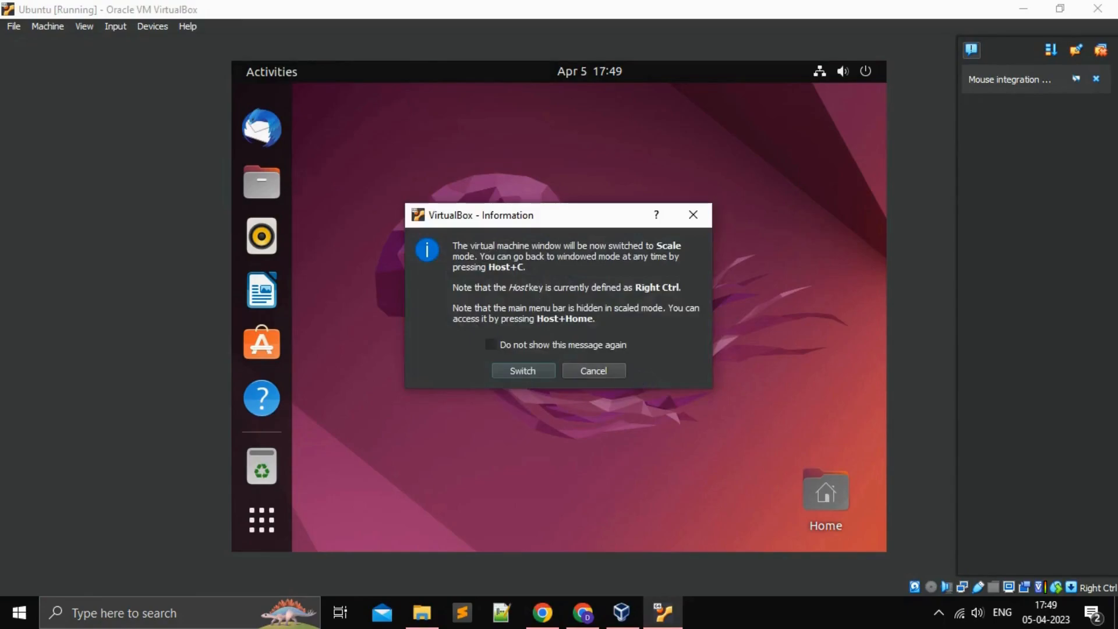
pyautogui.press('Return')
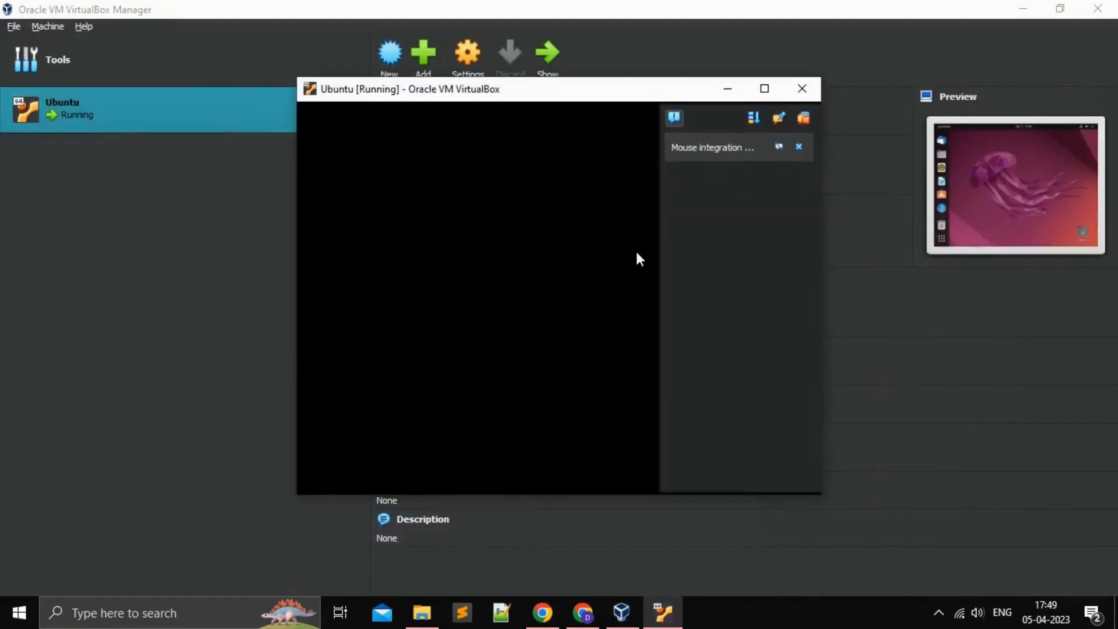
pyautogui.click(765, 91)
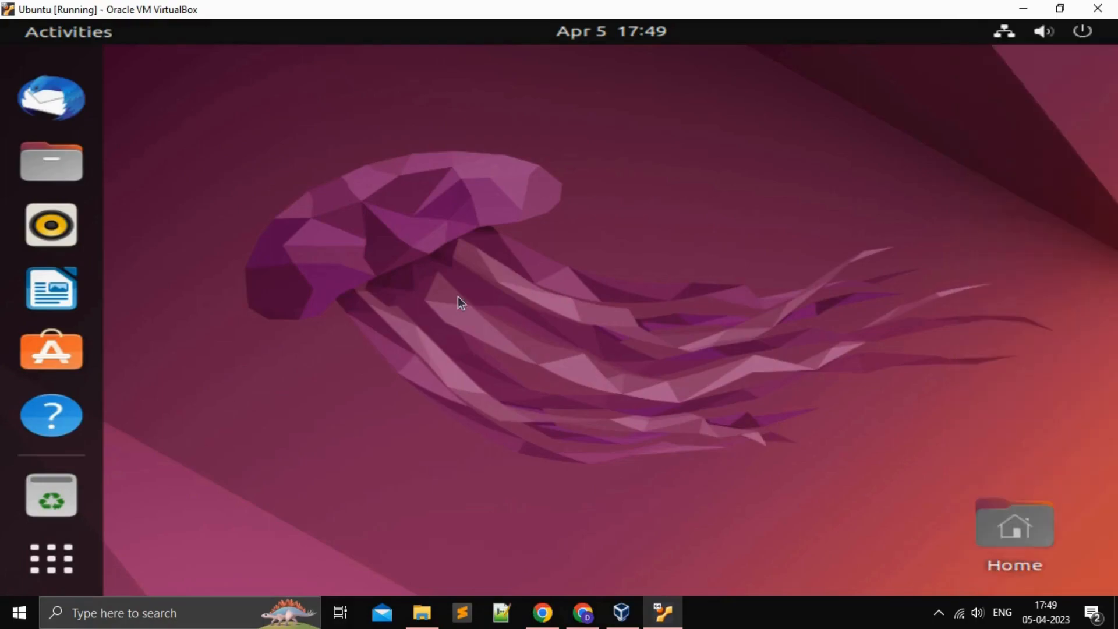
# Step: Bring up the Ubuntu desktop's right-click actions menu
pyautogui.rightClick(458, 296)
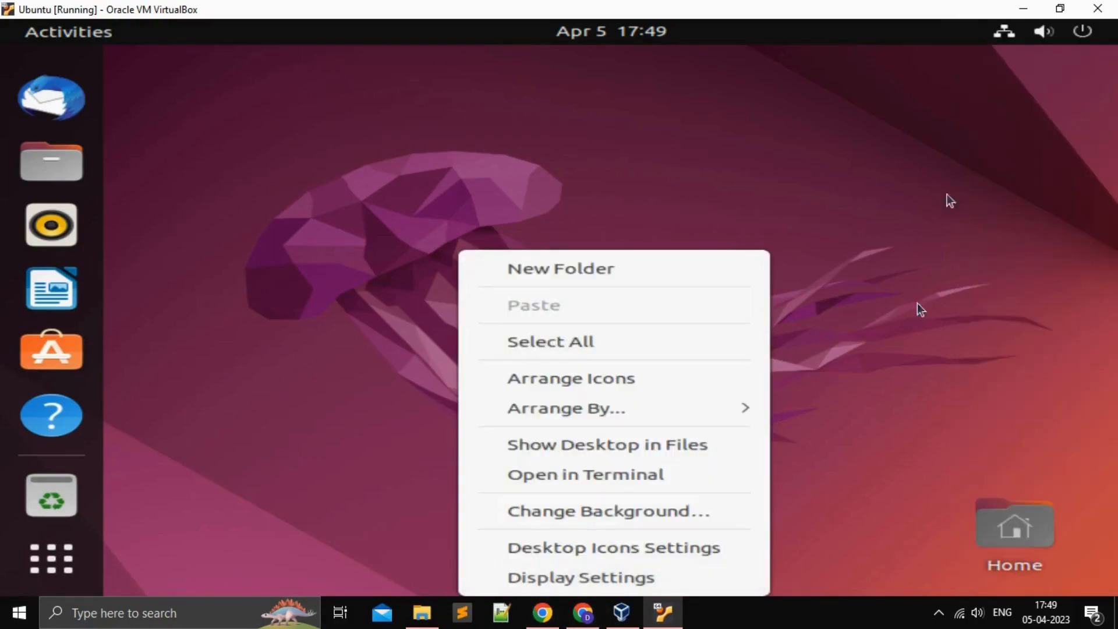
pyautogui.click(601, 134)
pyautogui.rightClick(584, 162)
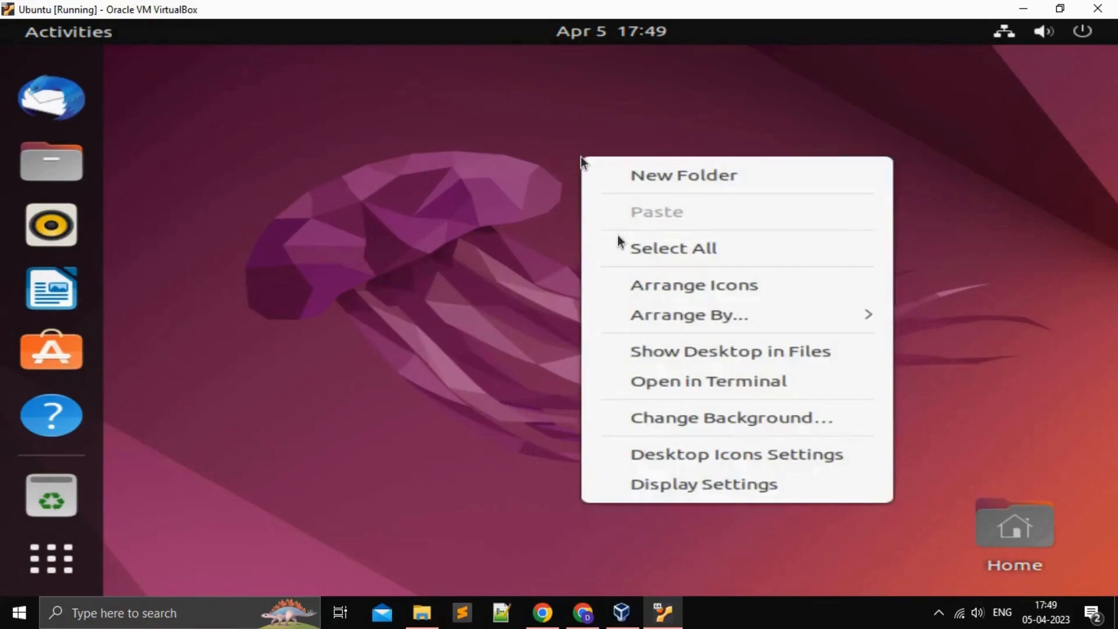
# Step: Open a terminal from the desktop menu, cd to home, run ls, and type ls -il
pyautogui.click(717, 386)
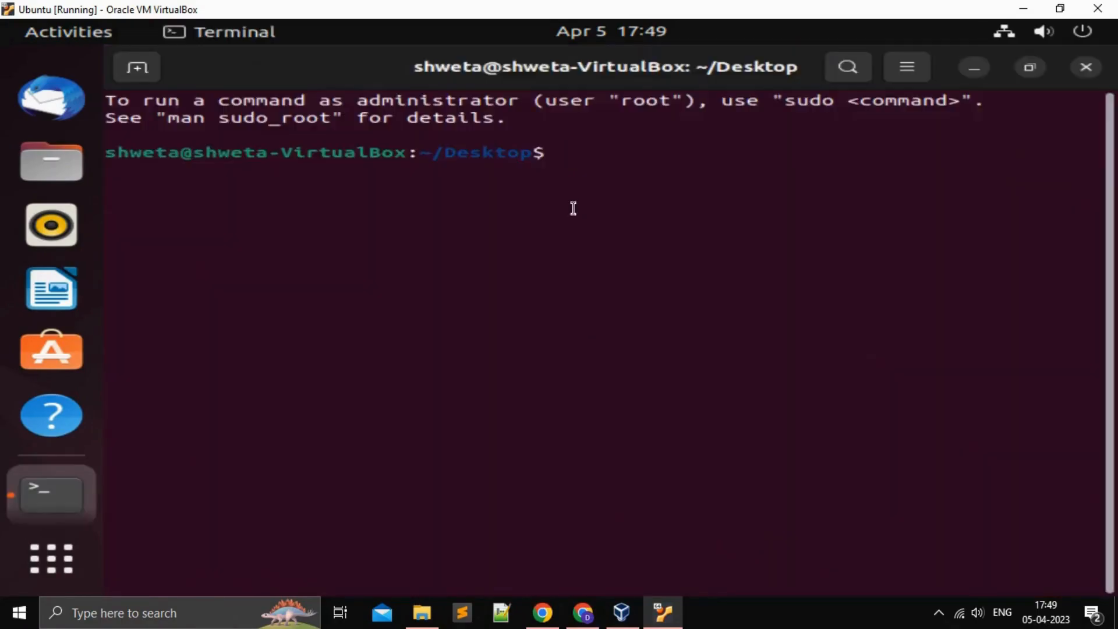
pyautogui.write('cd')
pyautogui.press('Return')
pyautogui.write('ls')
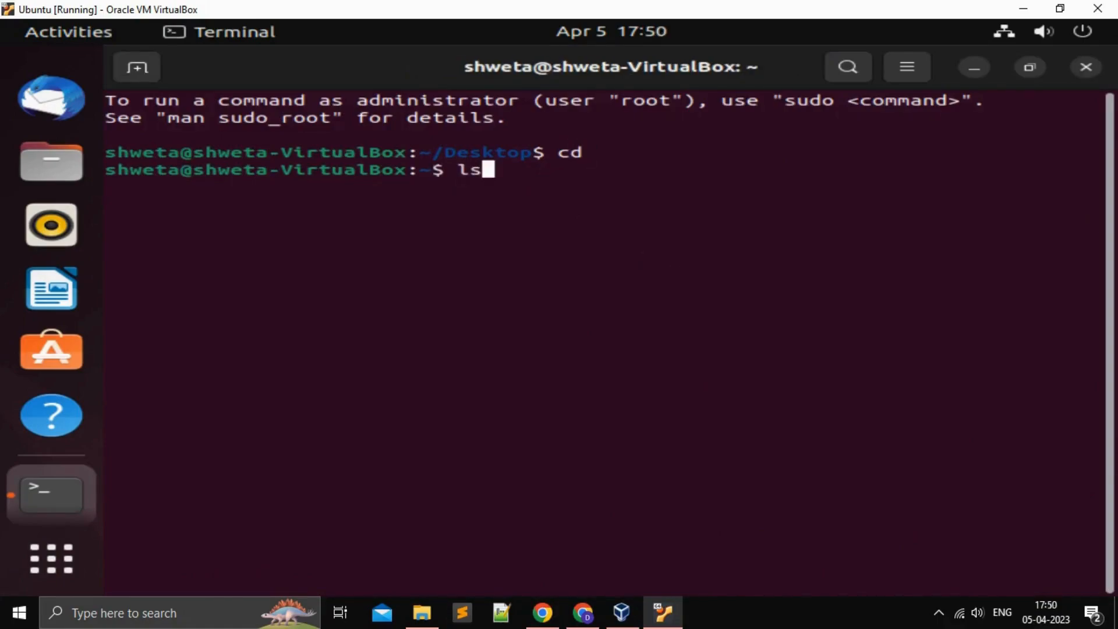
pyautogui.press('Return')
pyautogui.write('ls')
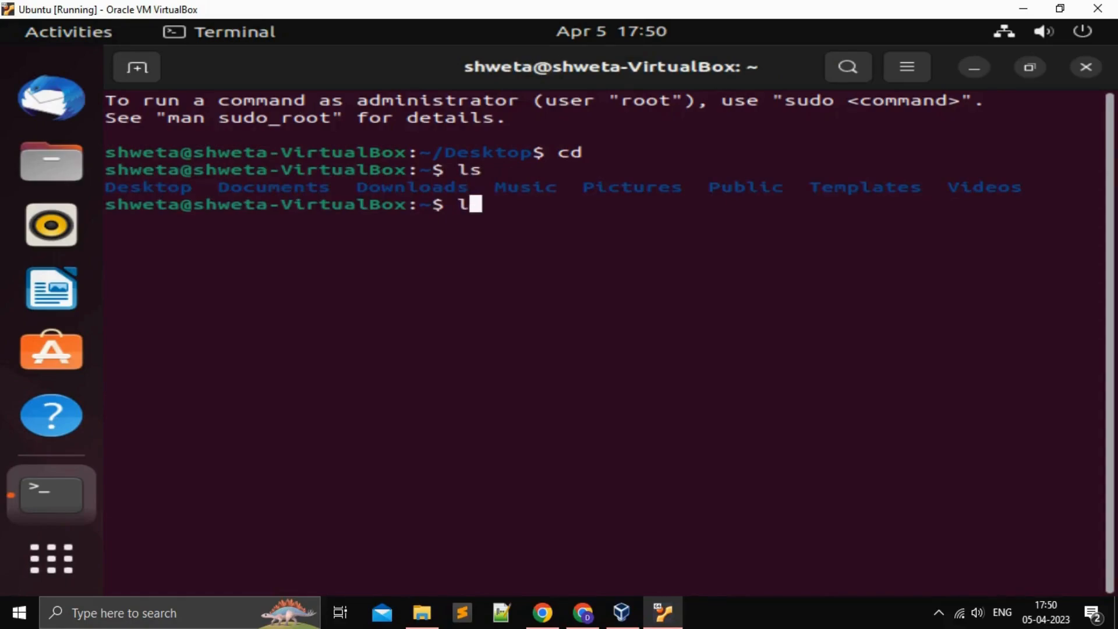
pyautogui.write(' -il')
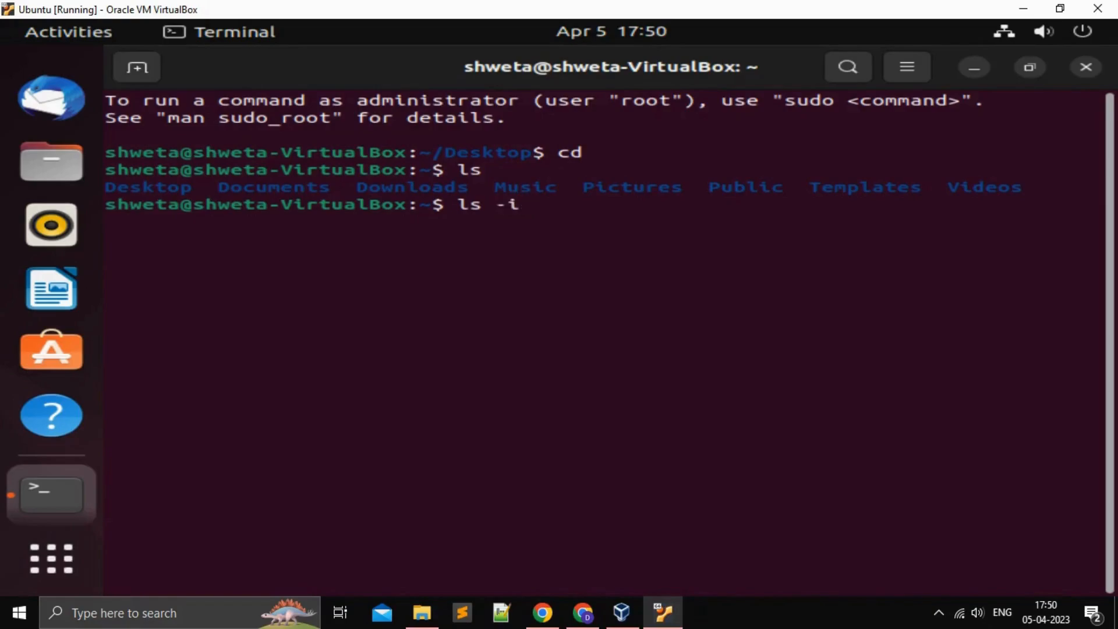